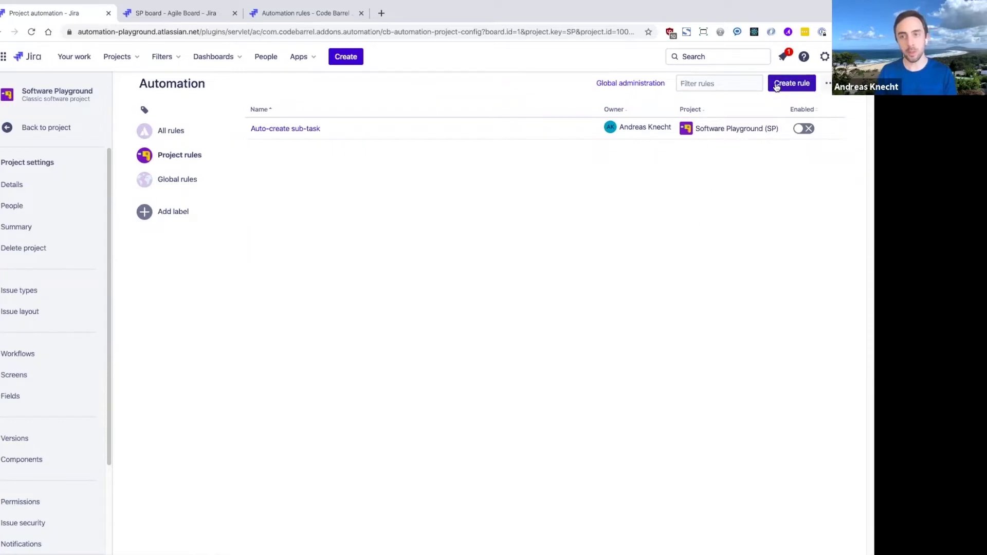
Create a new automation rule and save an Issue created trigger for it
click(774, 85)
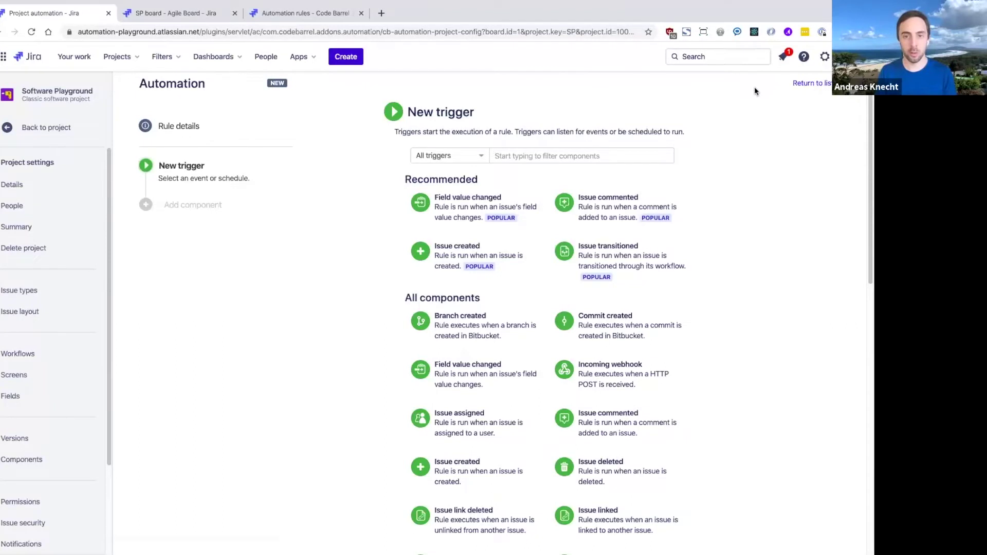
text(create)
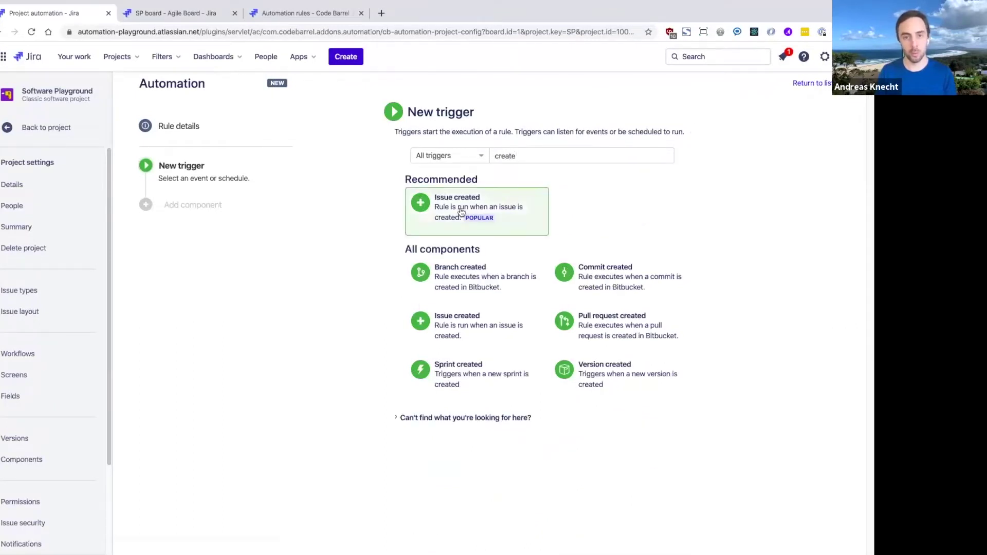
click(461, 212)
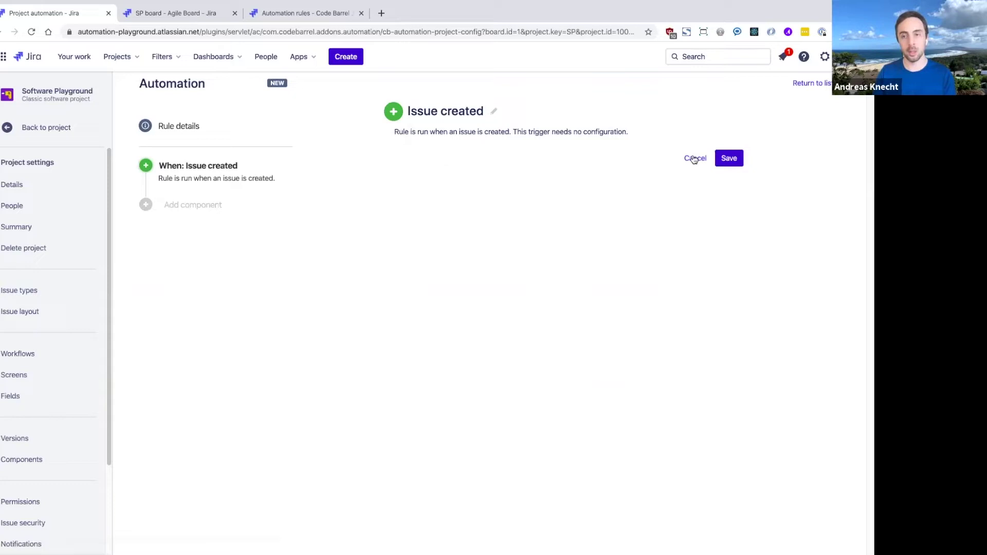
click(726, 157)
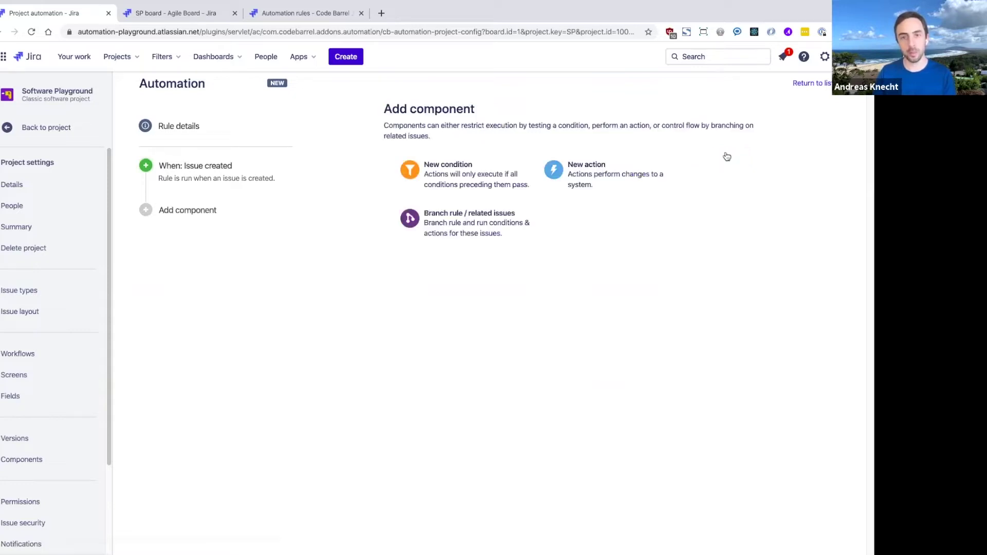
Add an If block with an Issue fields condition: Issue Type equals Task
click(436, 177)
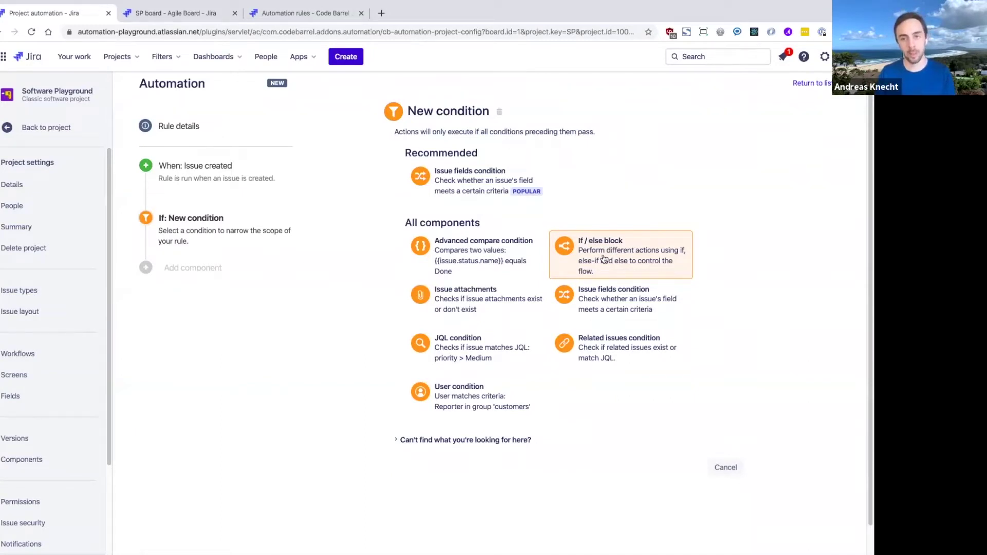
click(604, 259)
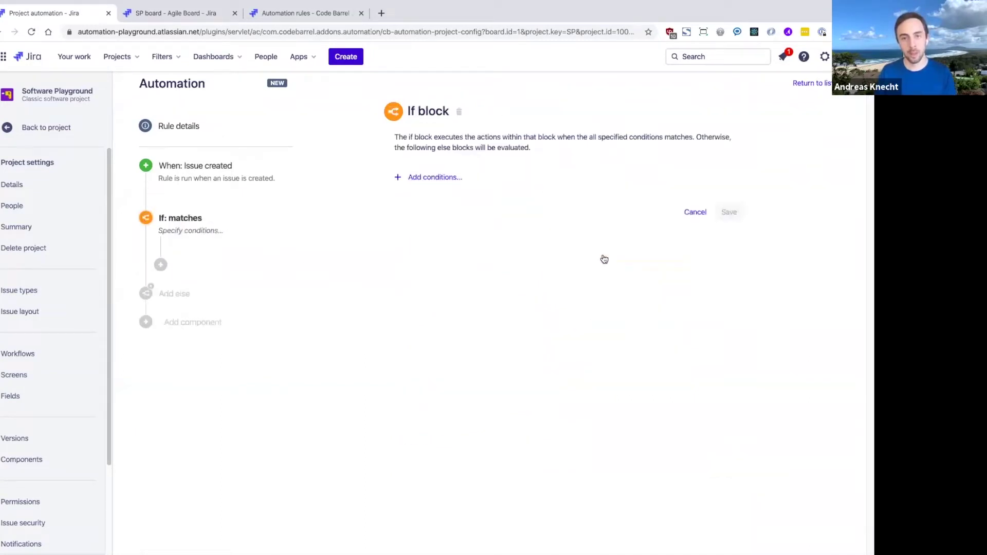
click(434, 178)
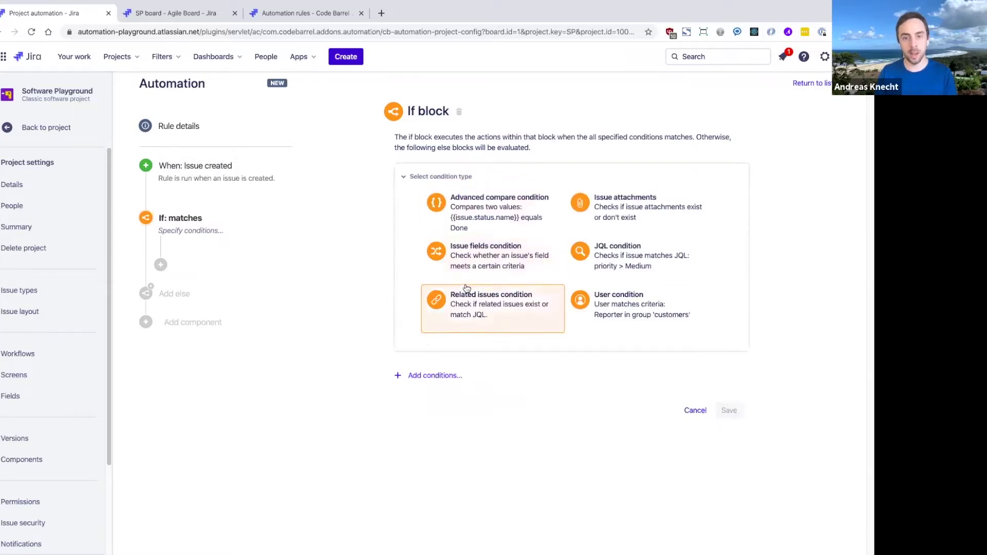
click(492, 255)
click(452, 230)
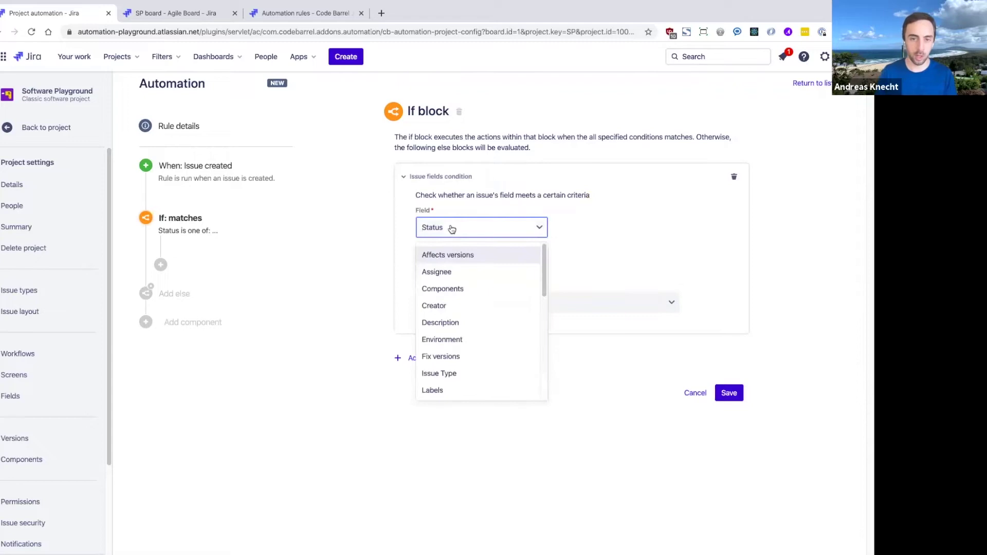
text(typ)
click(454, 253)
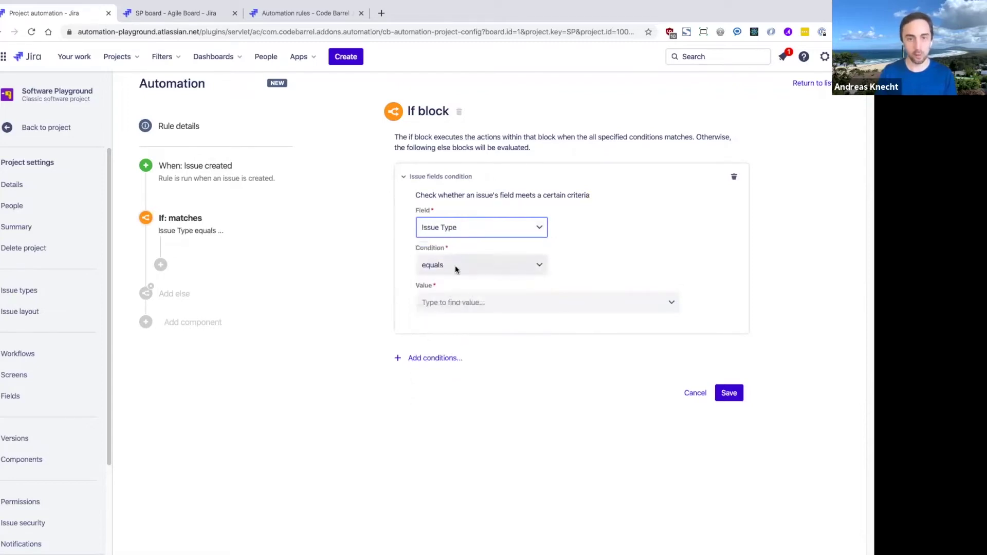
click(457, 301)
click(455, 327)
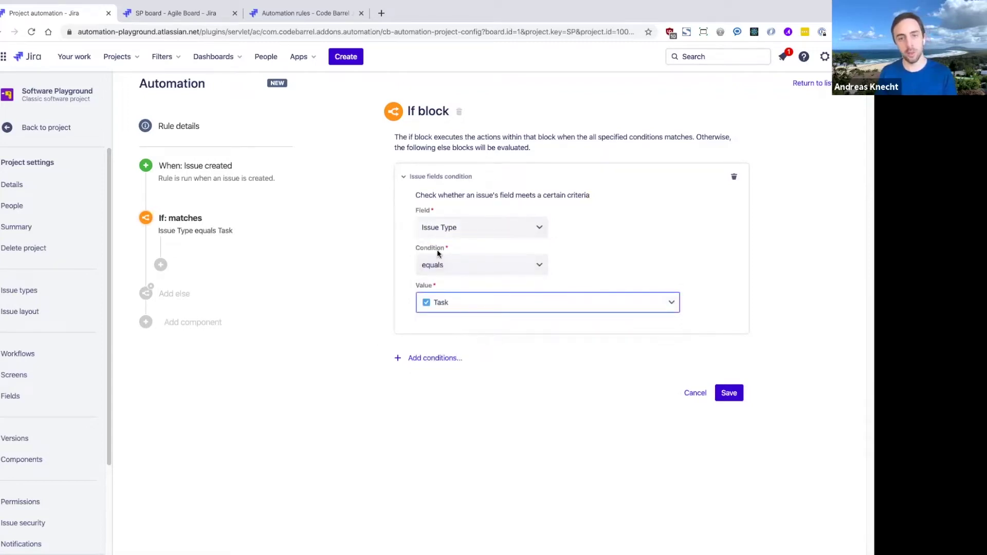
Save the Task condition and add an Assign issue action giving Task issues to a chosen team member
click(729, 393)
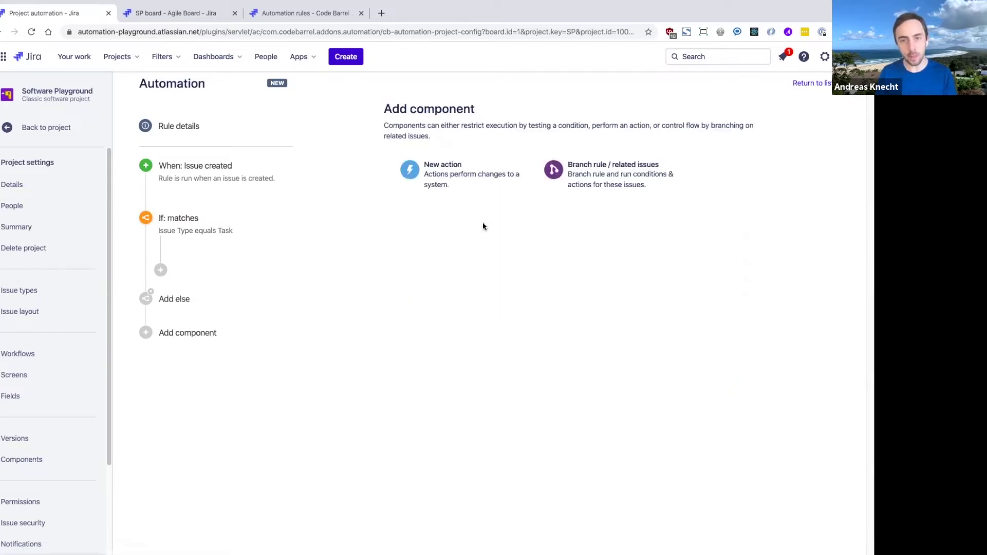
click(463, 186)
text(assign)
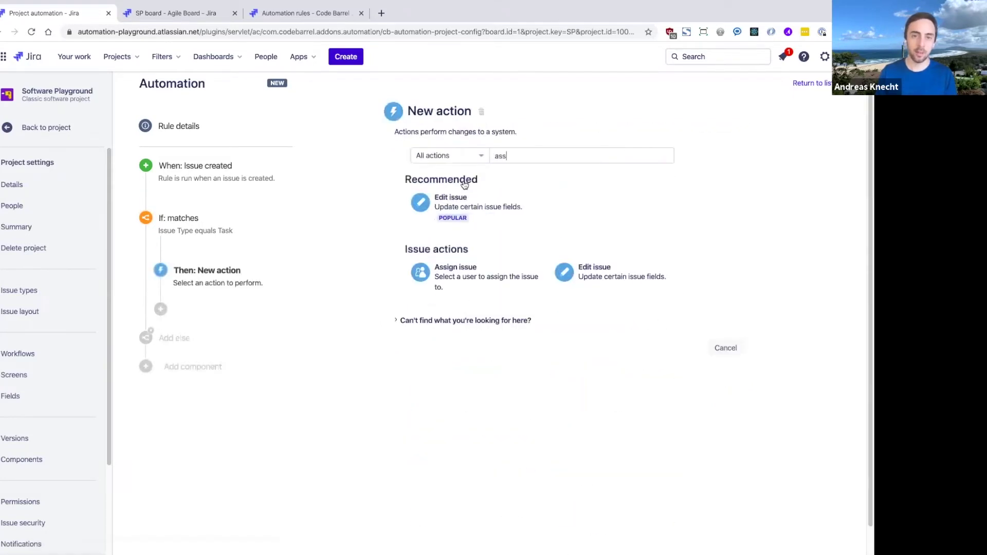
click(464, 269)
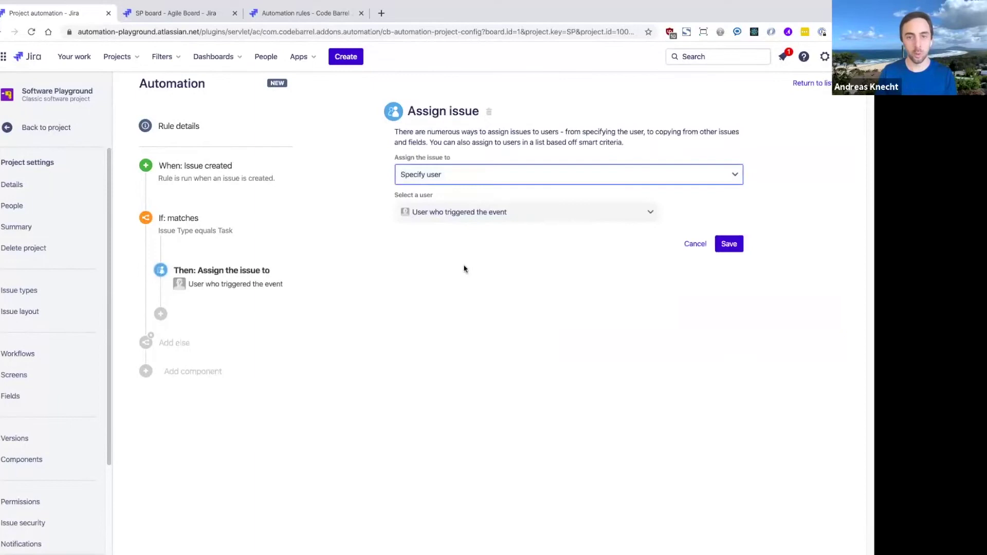
click(478, 214)
text(john)
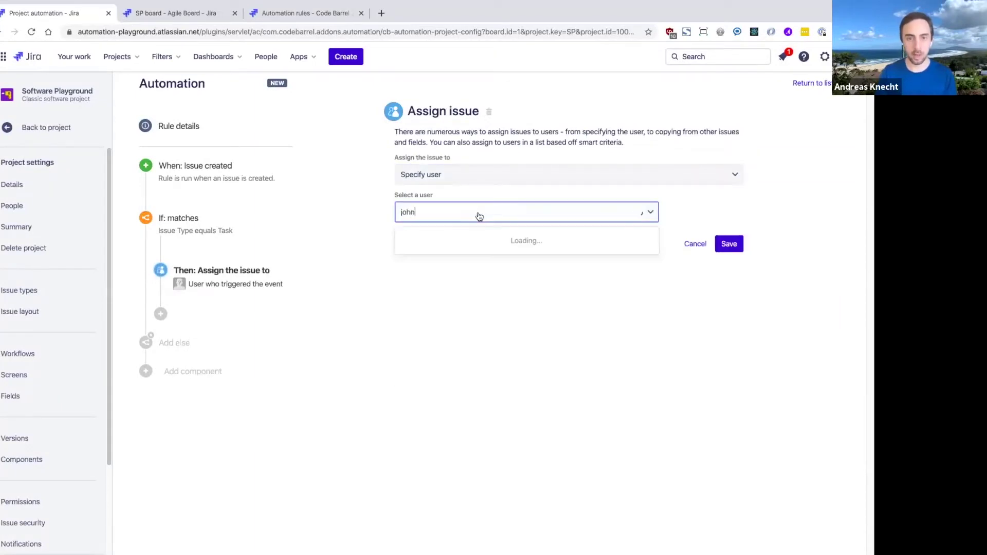
click(483, 238)
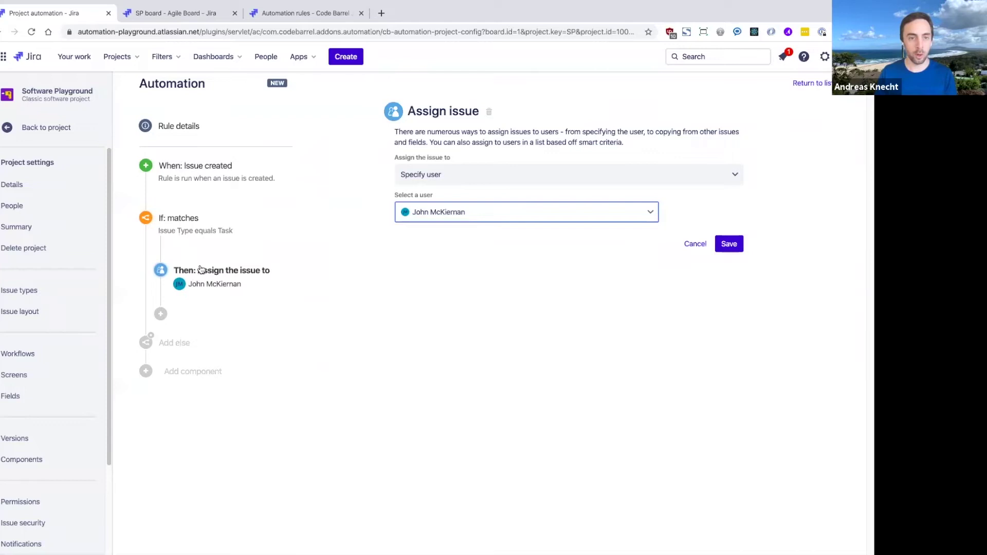
click(736, 246)
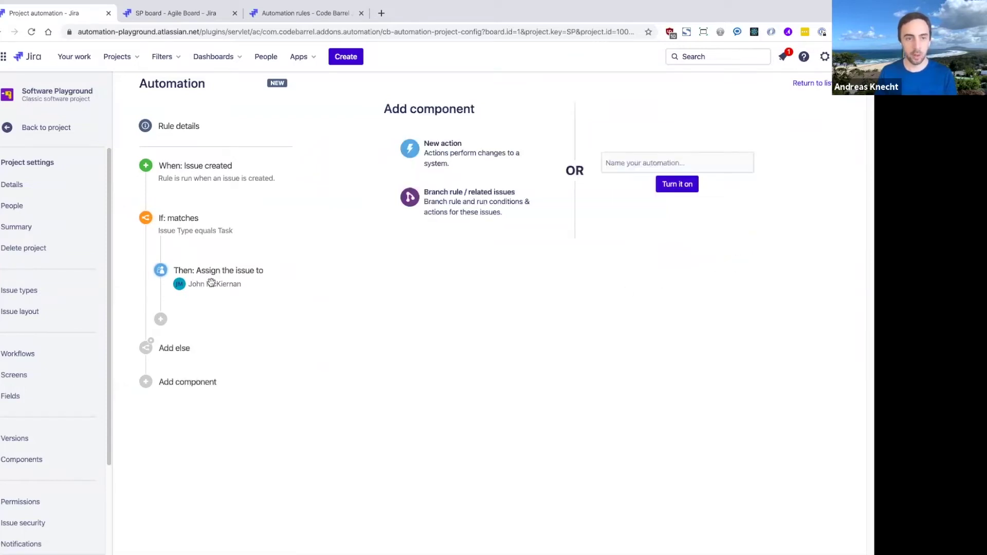
Add an Else-if block with an Issue fields condition: Issue Type equals Bug
click(185, 350)
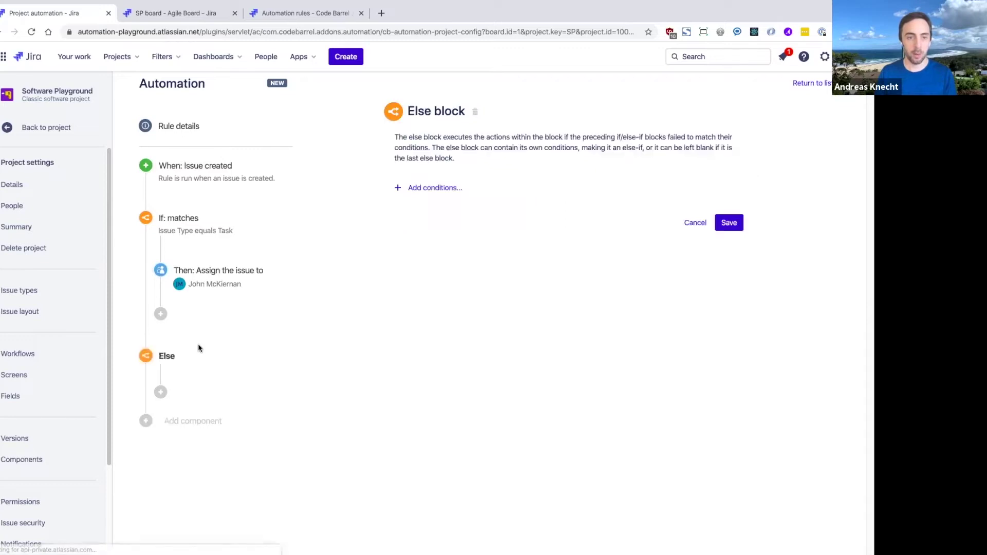
click(456, 188)
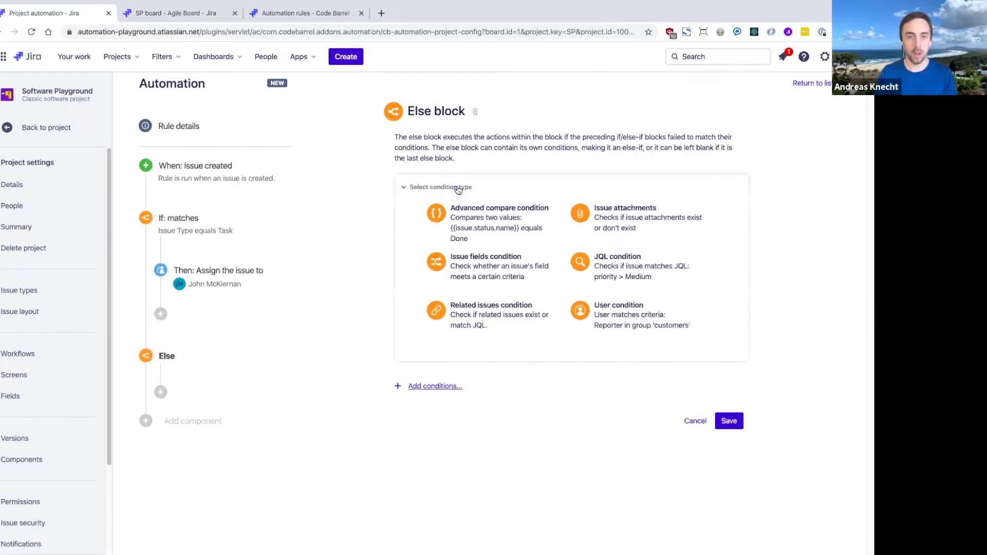
click(481, 259)
click(488, 243)
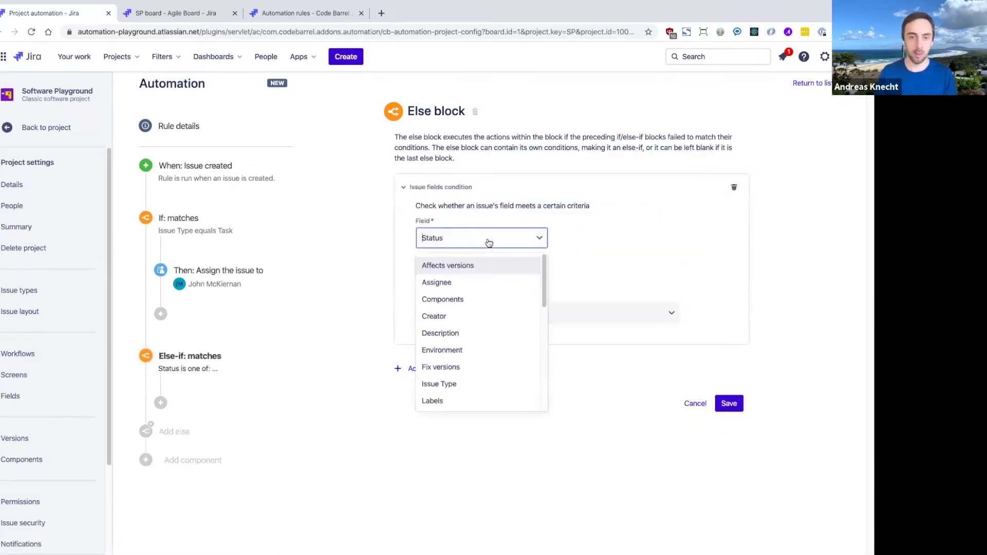
text(tas)
key(BackSpace)
key(BackSpace)
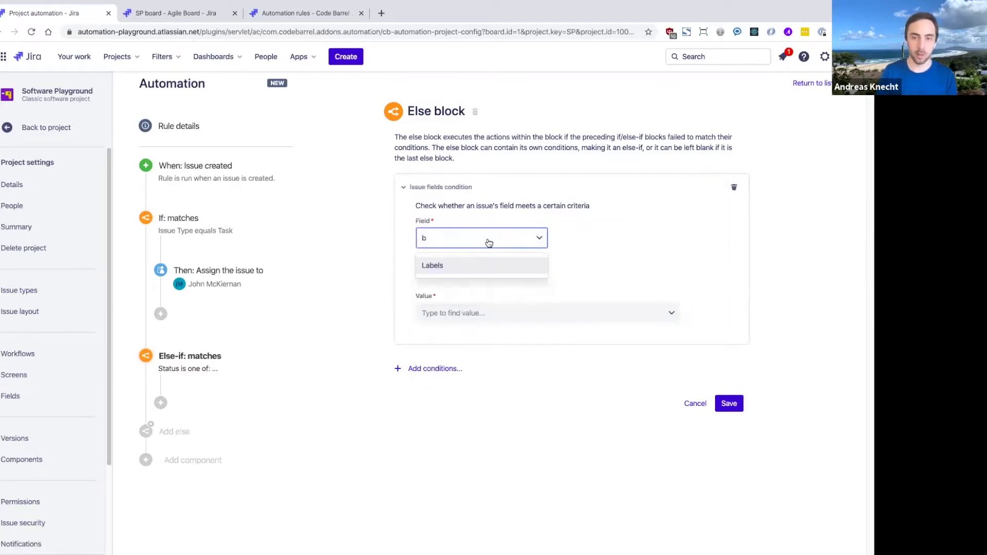
text(a)
key(BackSpace)
key(BackSpace)
text(type)
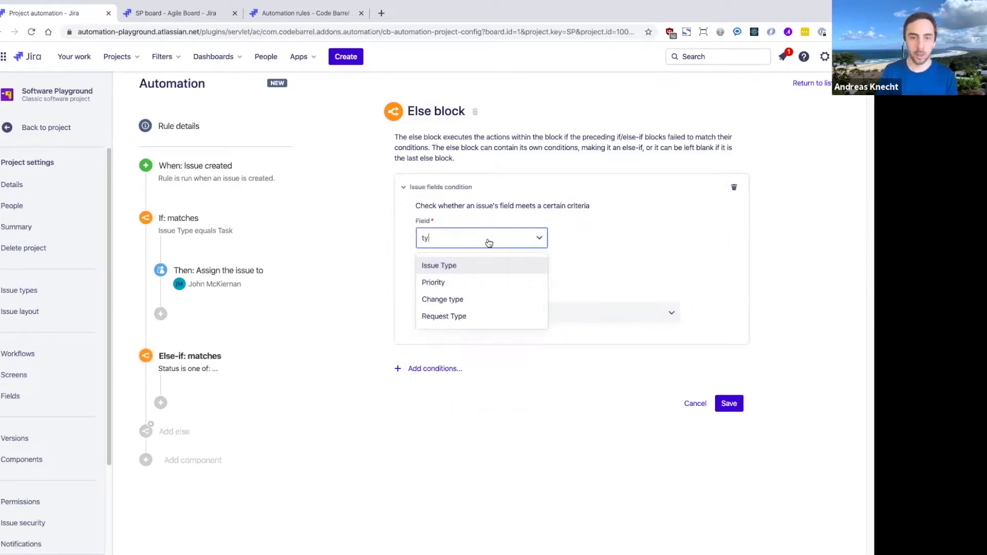
click(489, 263)
click(478, 314)
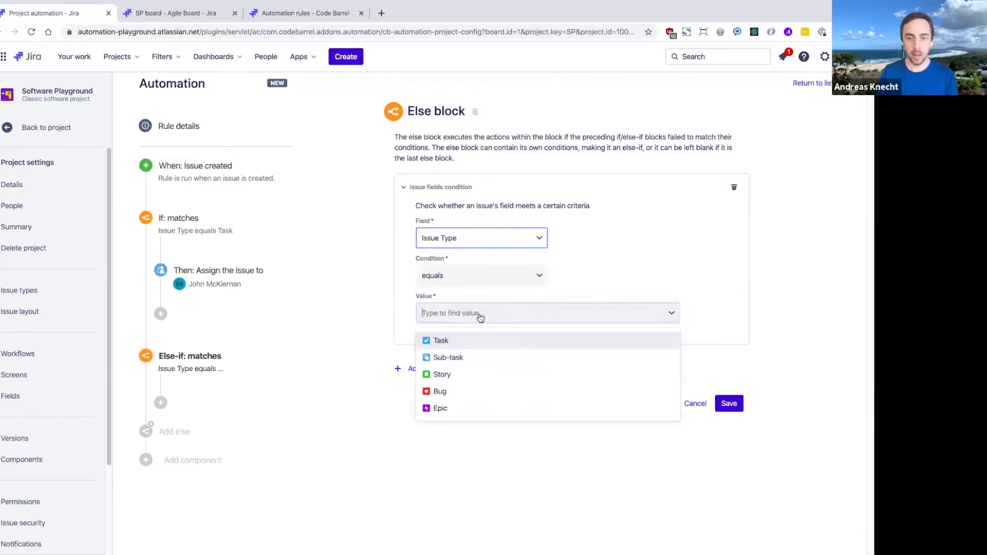
text(bug)
click(479, 340)
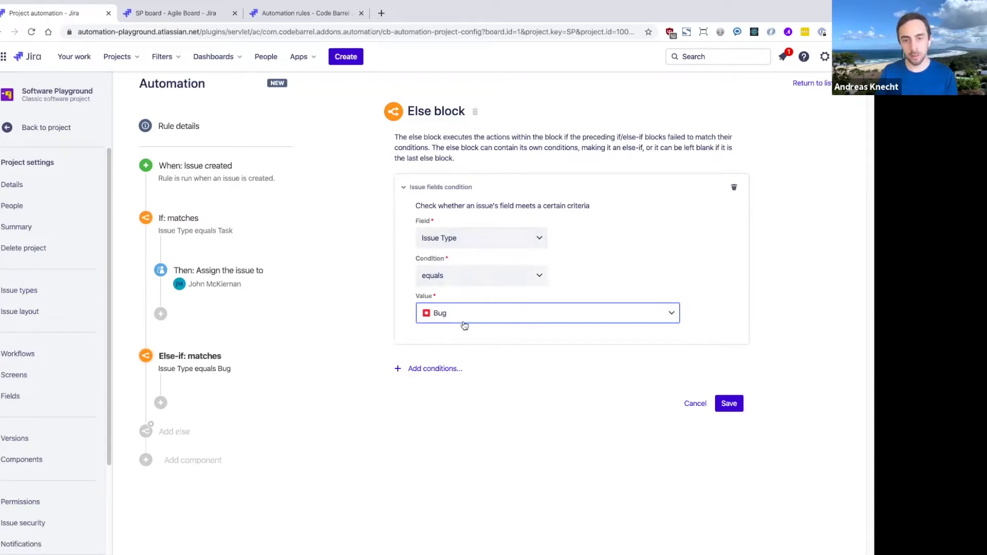
Save the Bug condition and add an Assign issue action giving Bug issues to a second team member
click(724, 402)
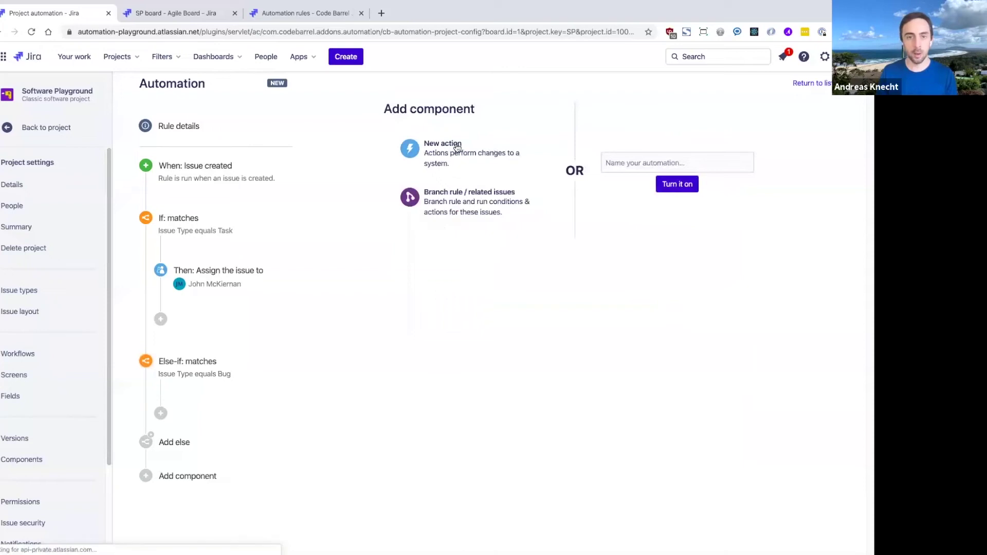
click(458, 149)
click(461, 273)
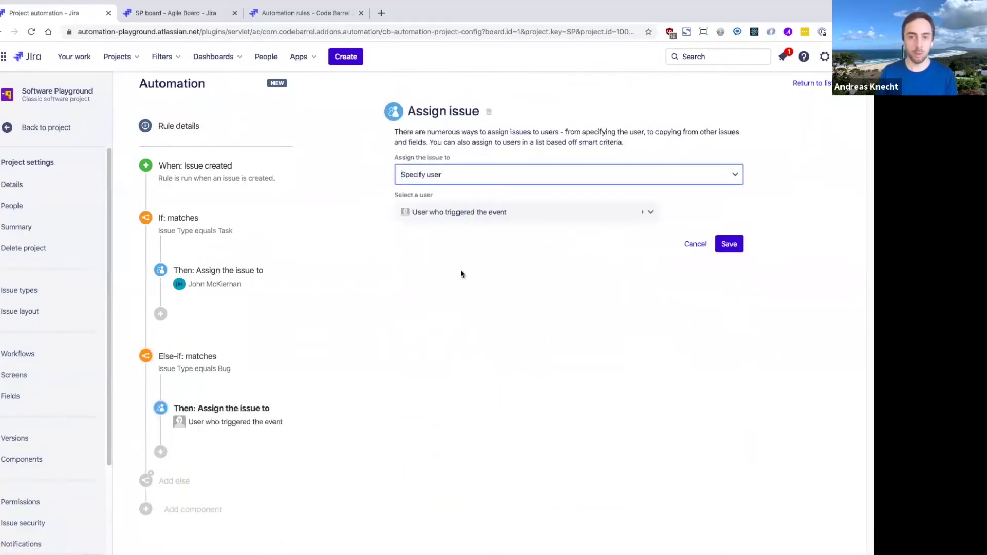
click(466, 212)
text(and)
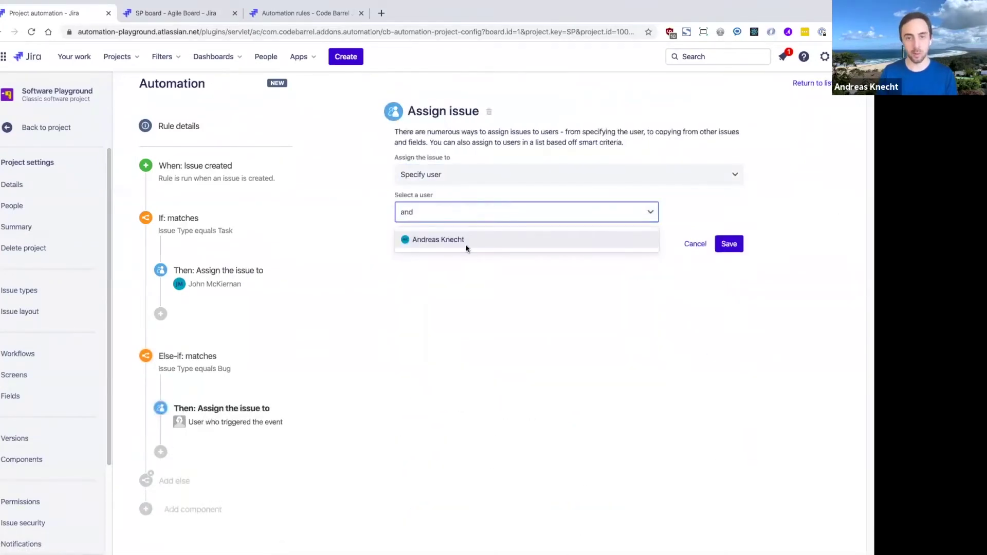
click(467, 244)
click(729, 245)
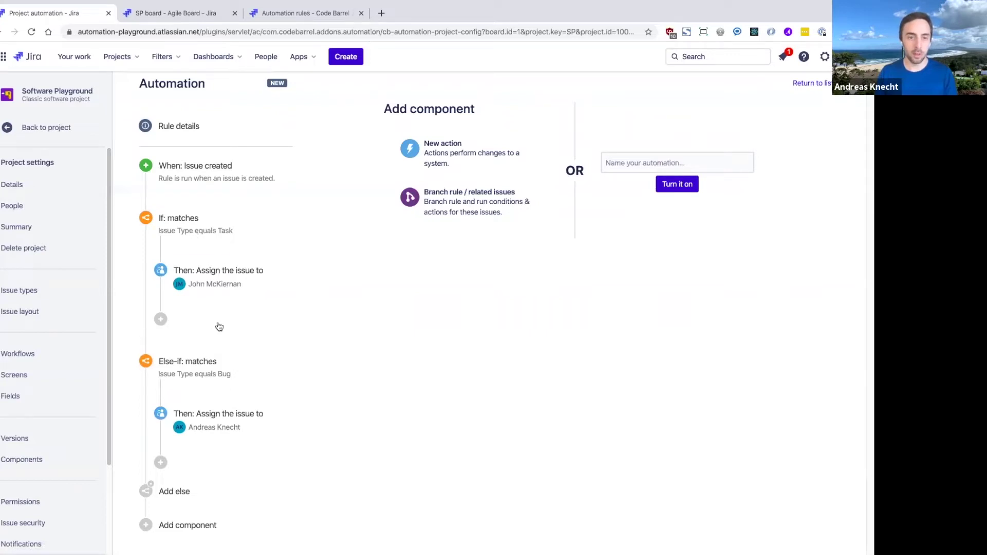
Add a final Else branch with an Assign issue action set to 'A user in a defined list'
click(185, 498)
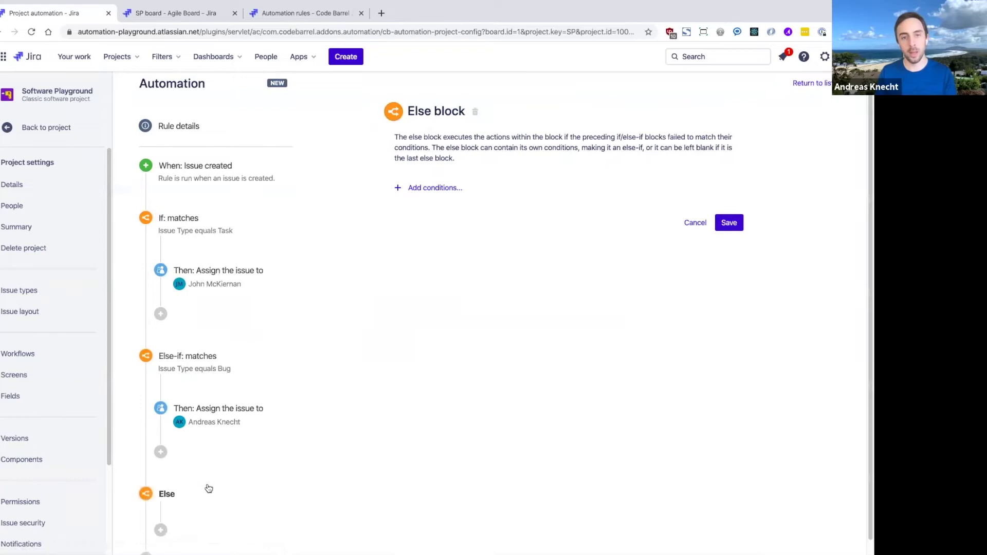
click(728, 222)
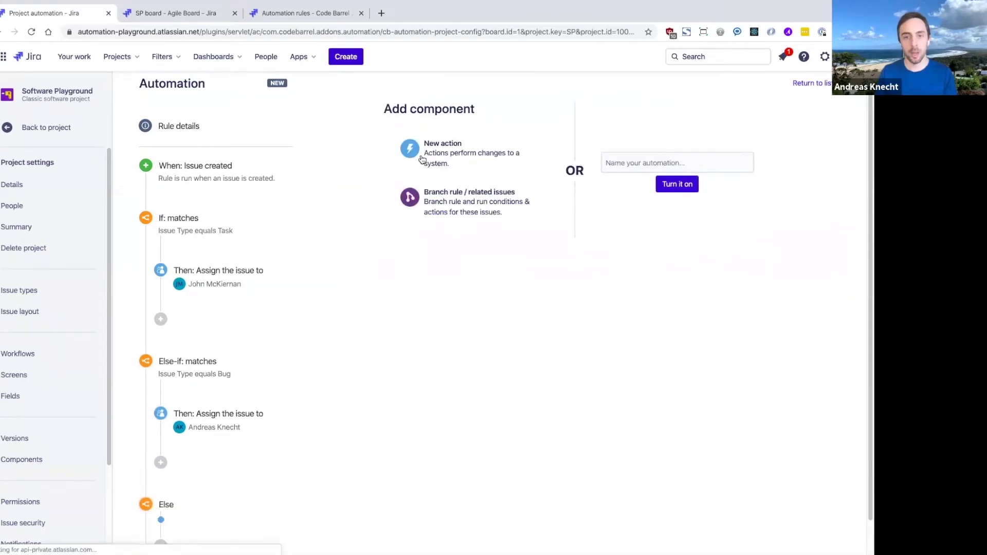
click(422, 160)
text(ass)
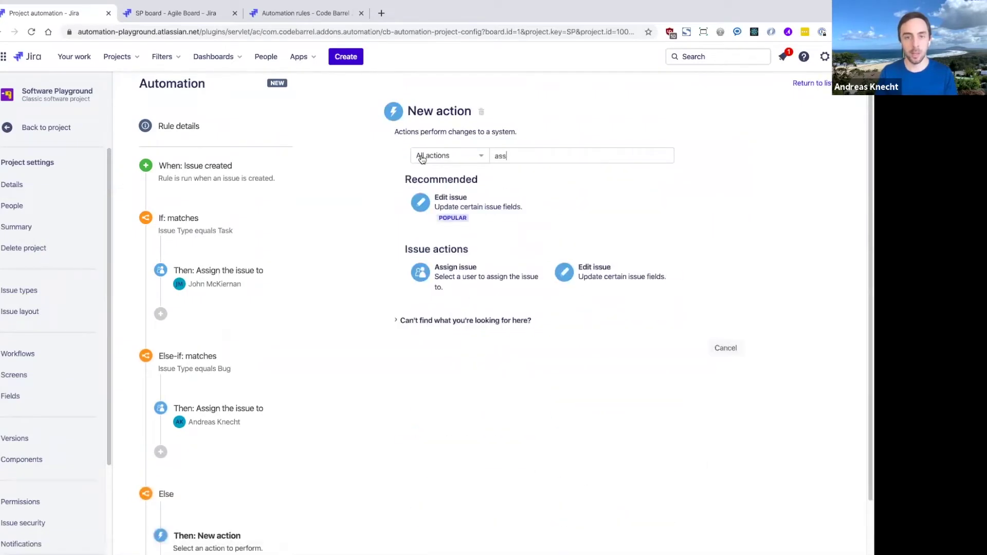
click(485, 274)
click(497, 177)
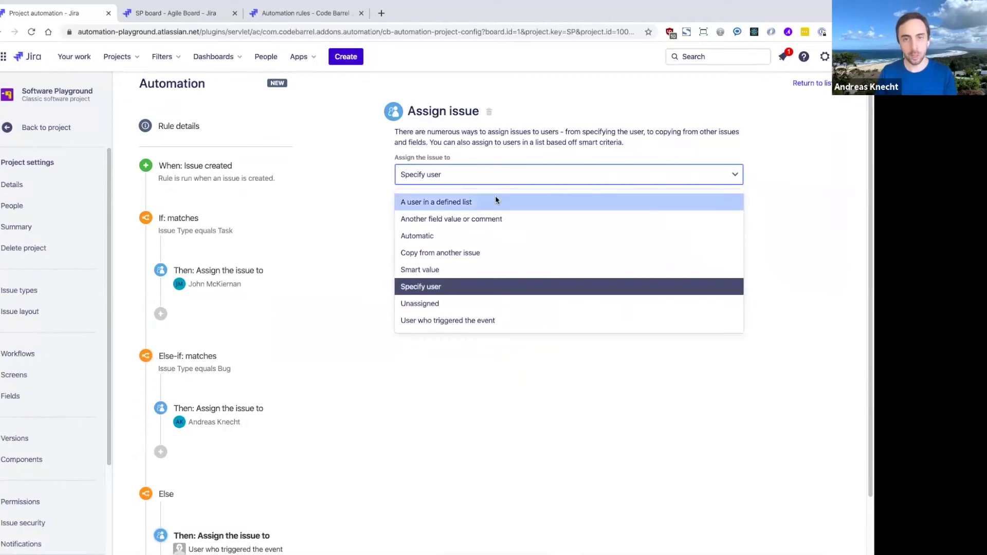
click(495, 196)
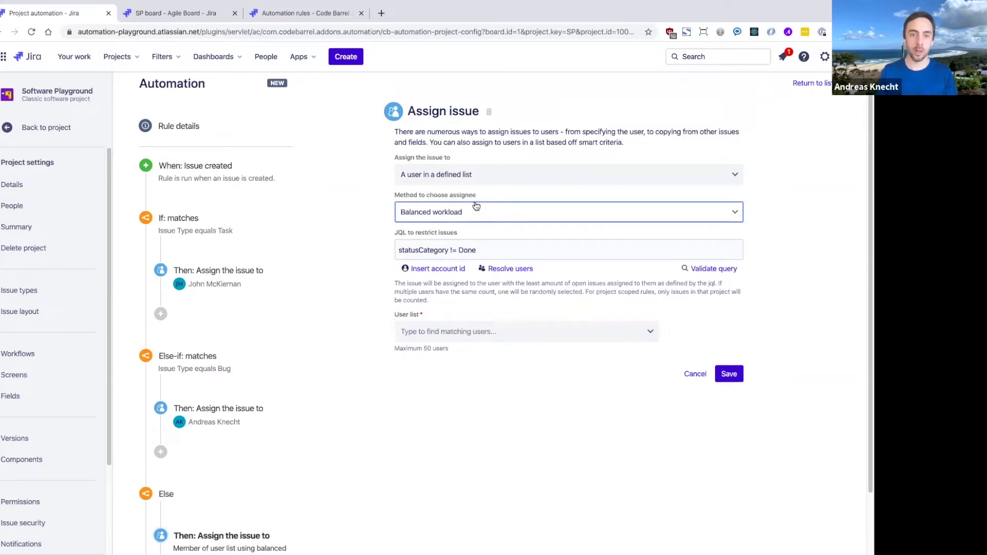
Add three team members to the assign action's balanced-workload user list
click(462, 327)
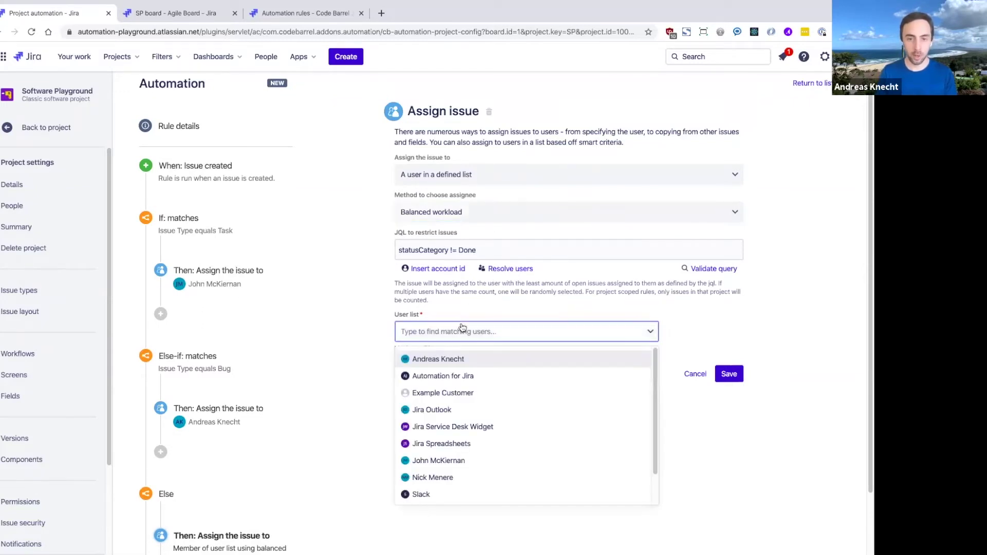
key(Return)
text(john)
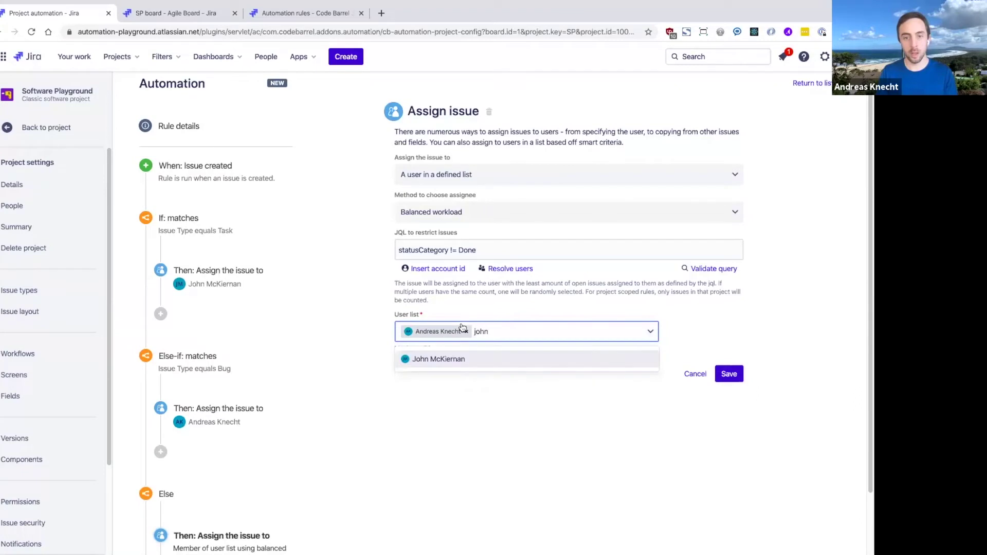
key(Return)
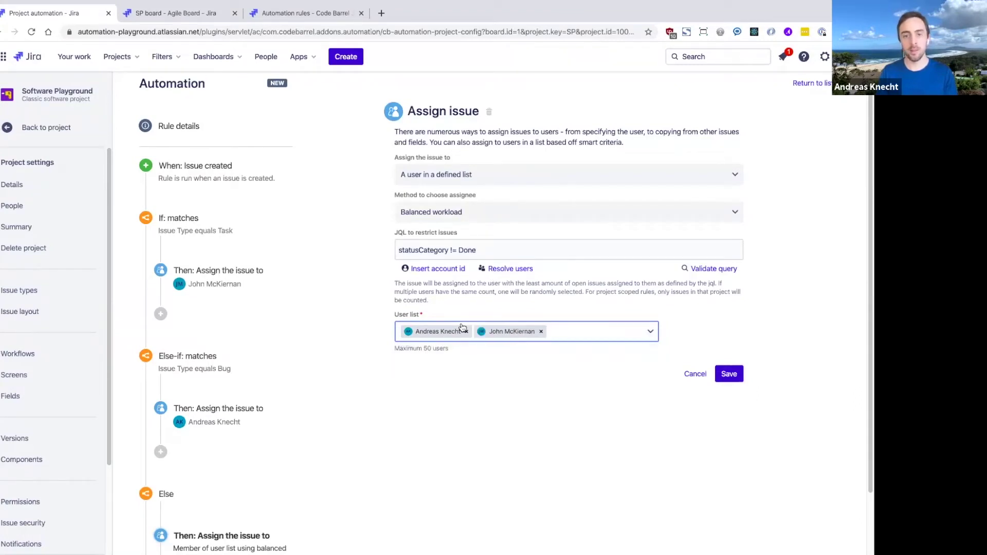
text(nick)
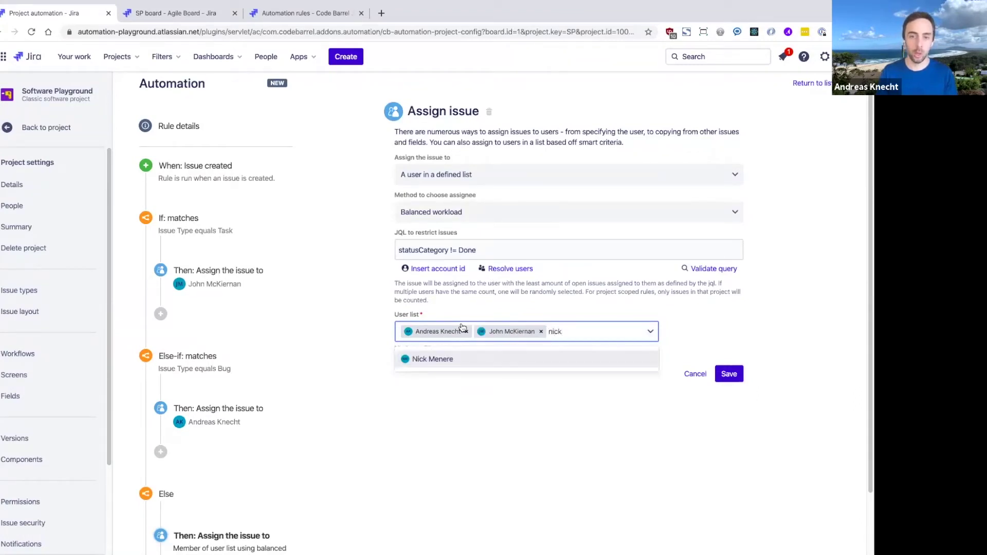
key(Return)
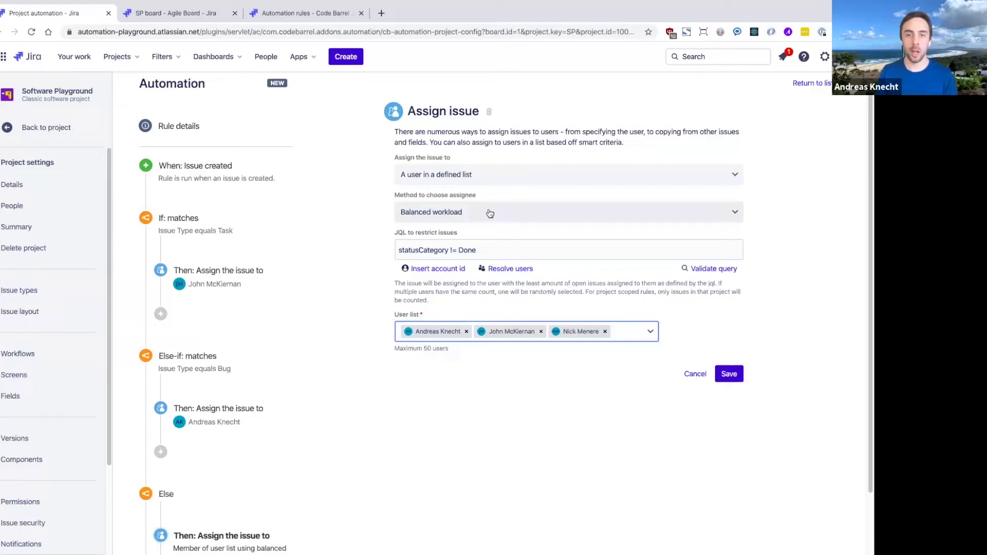
scroll(427, 440, down, 2)
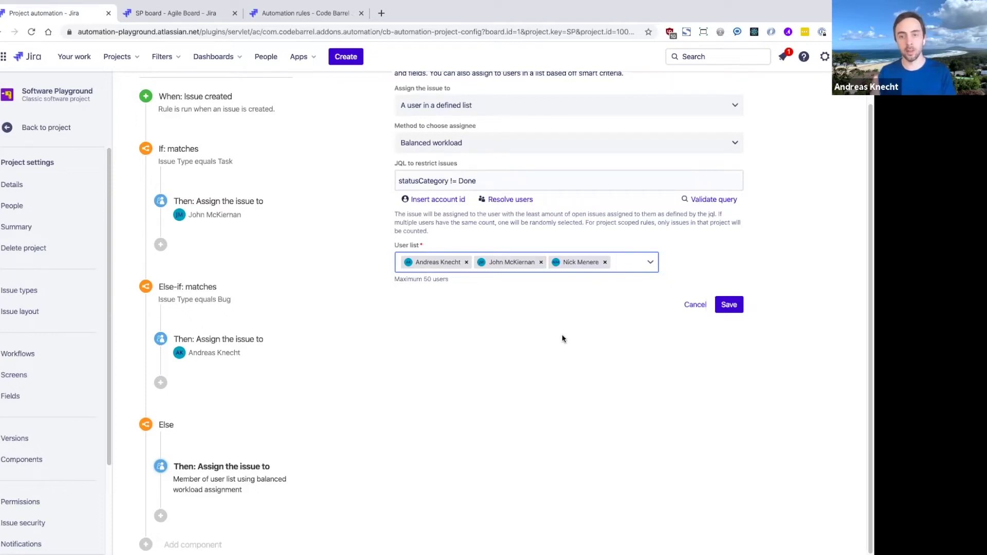
scroll(562, 337, up, 2)
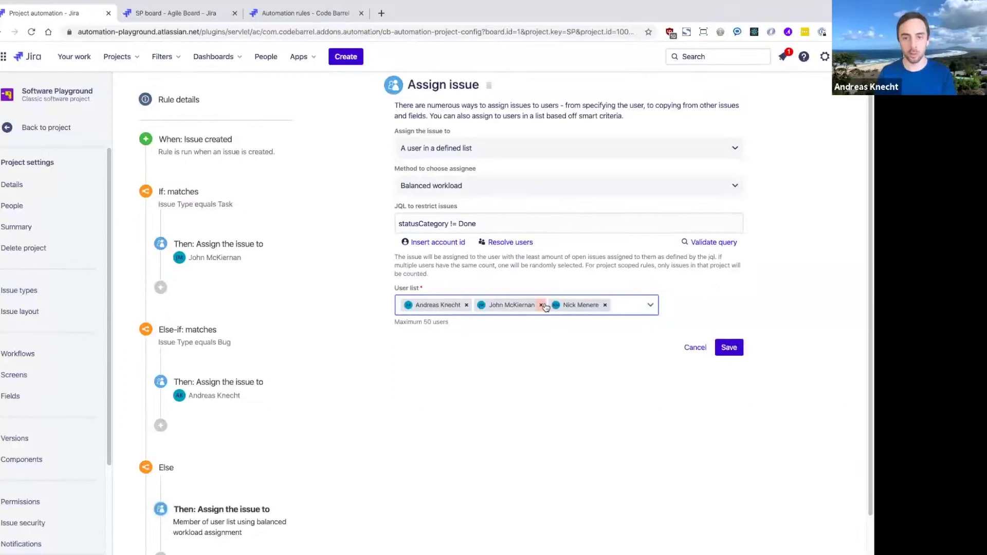
scroll(724, 396, up, 1)
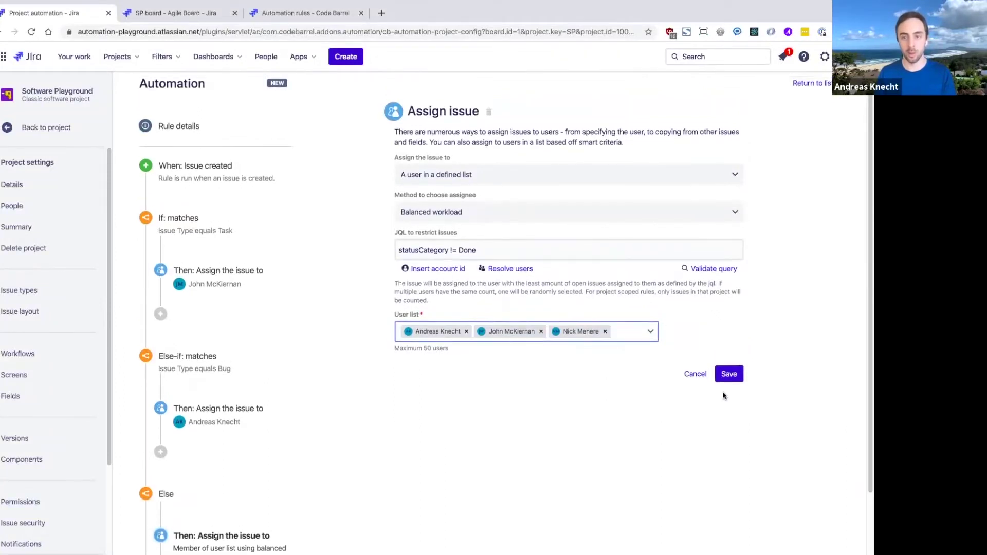
Save the assign step, name the rule 'Auto-assign new issues', enable it, and go to the SP board
click(729, 374)
click(644, 160)
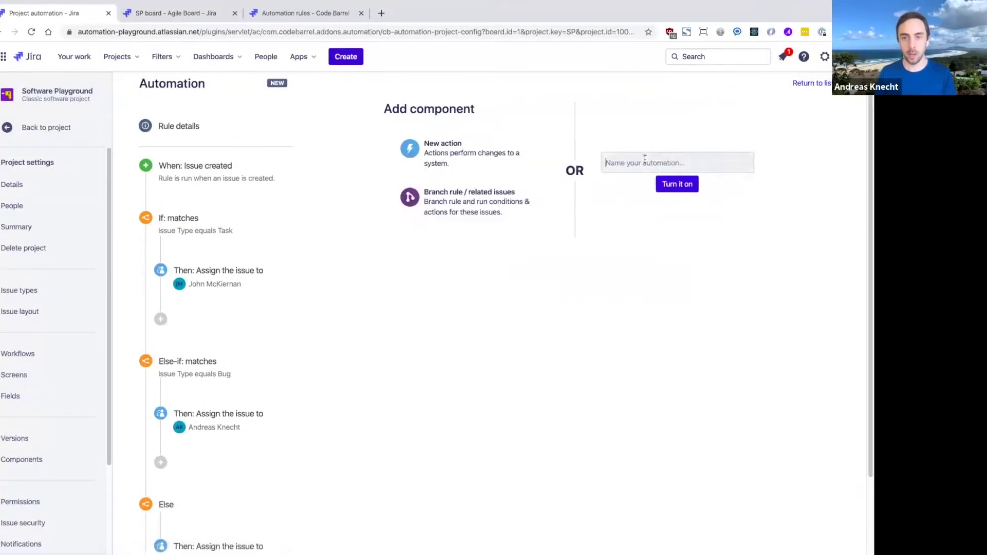
text(Auto )
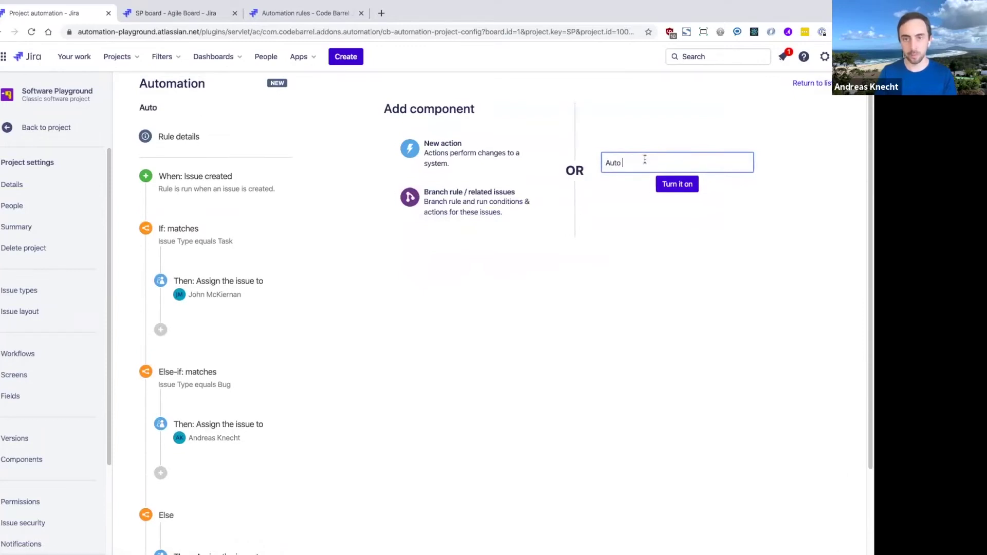
text(-assign new issues)
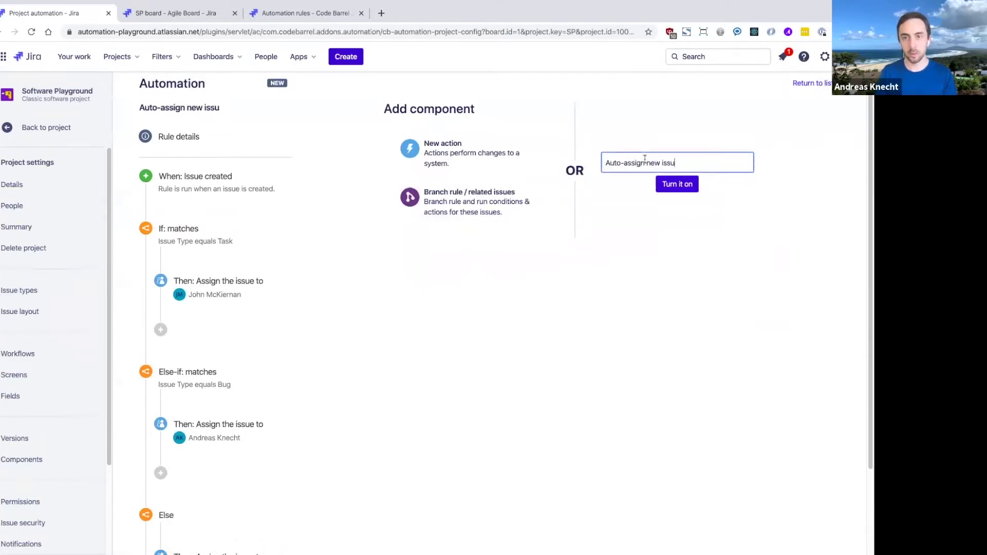
click(672, 185)
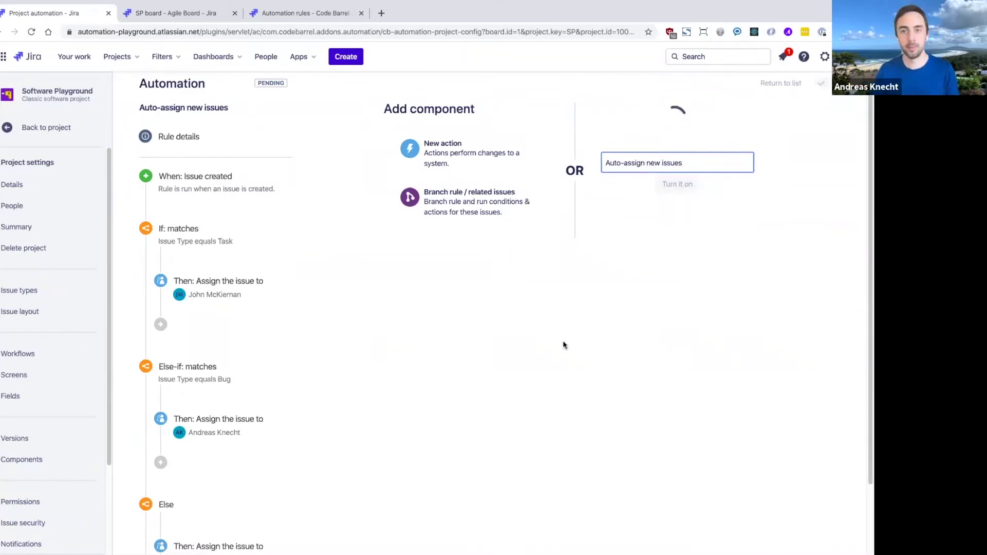
click(194, 16)
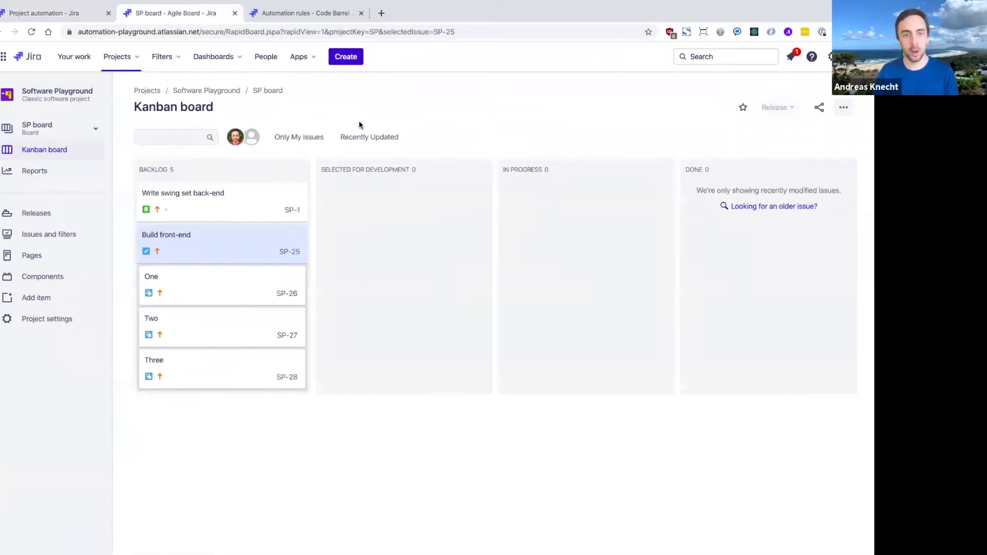
Create a new task with the summary 'another task'
key(c)
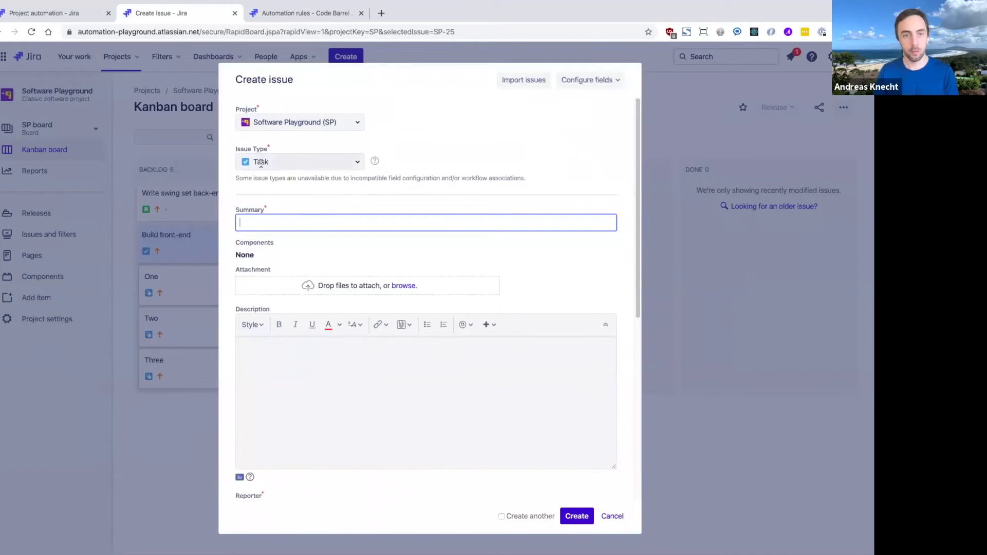
text(another task)
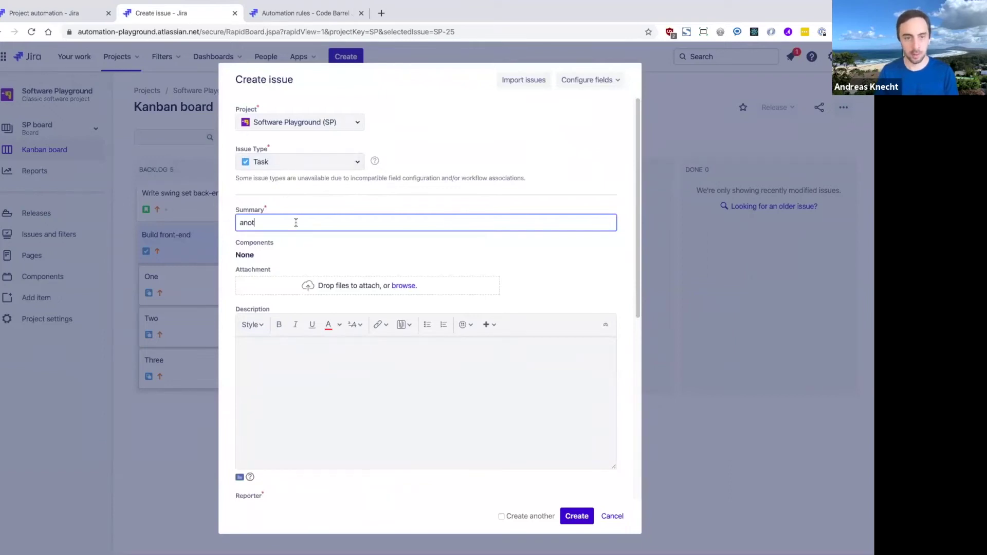
click(577, 516)
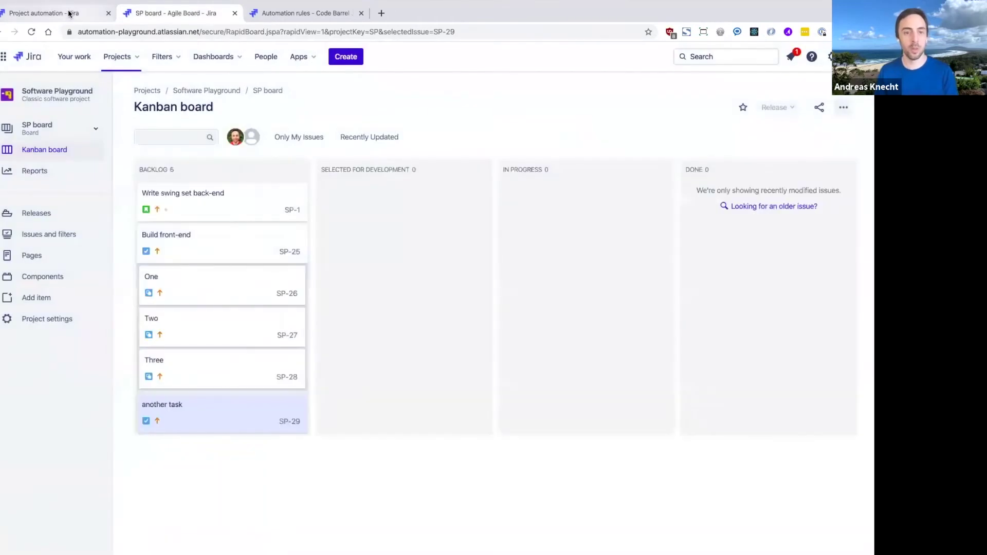
Check the rule's audit log to confirm SP-29 was auto-assigned successfully
click(70, 13)
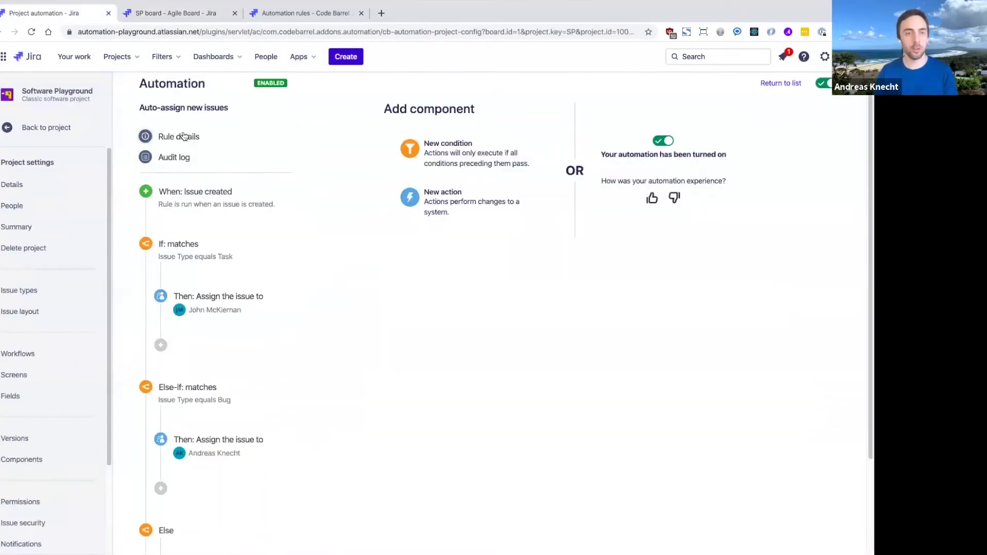
click(168, 158)
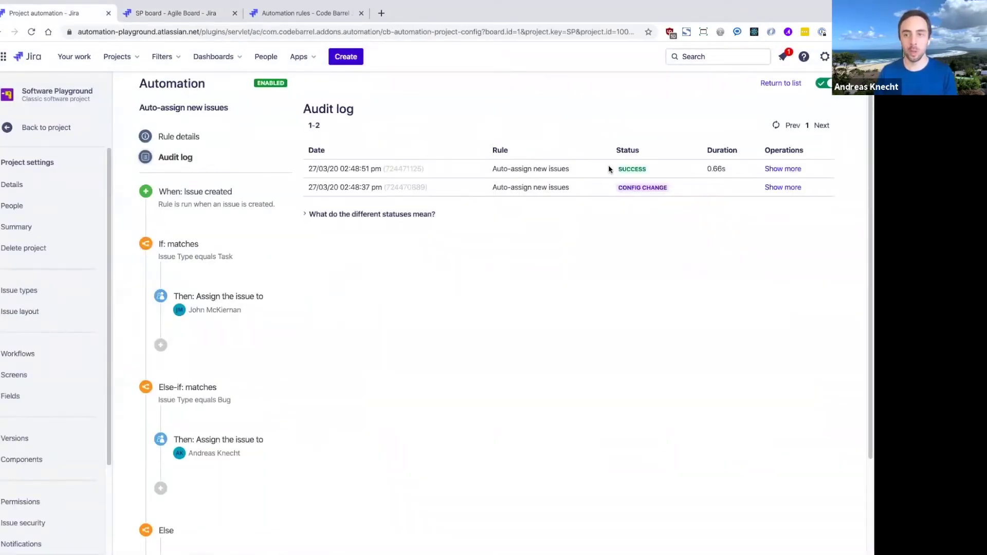
click(781, 169)
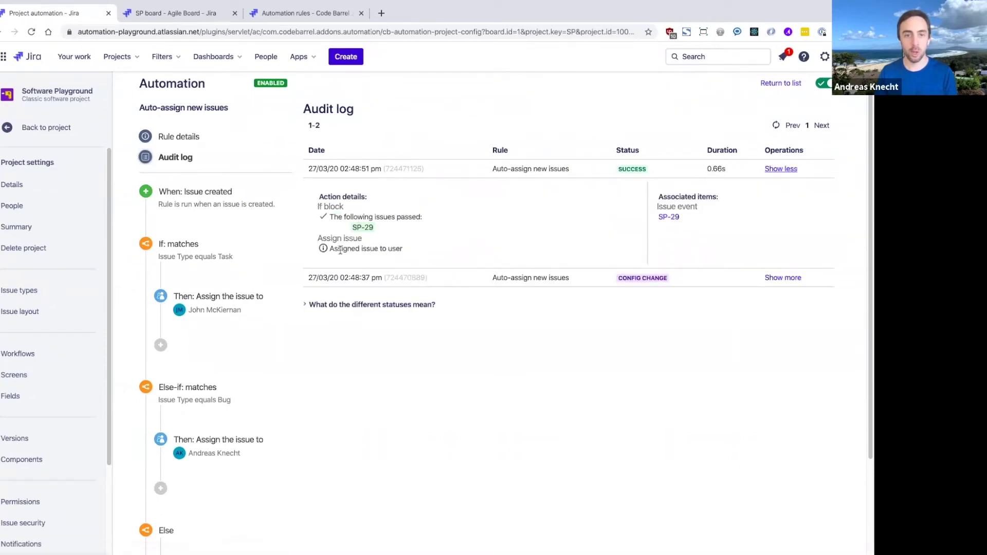
drag(340, 250, 426, 253)
click(209, 16)
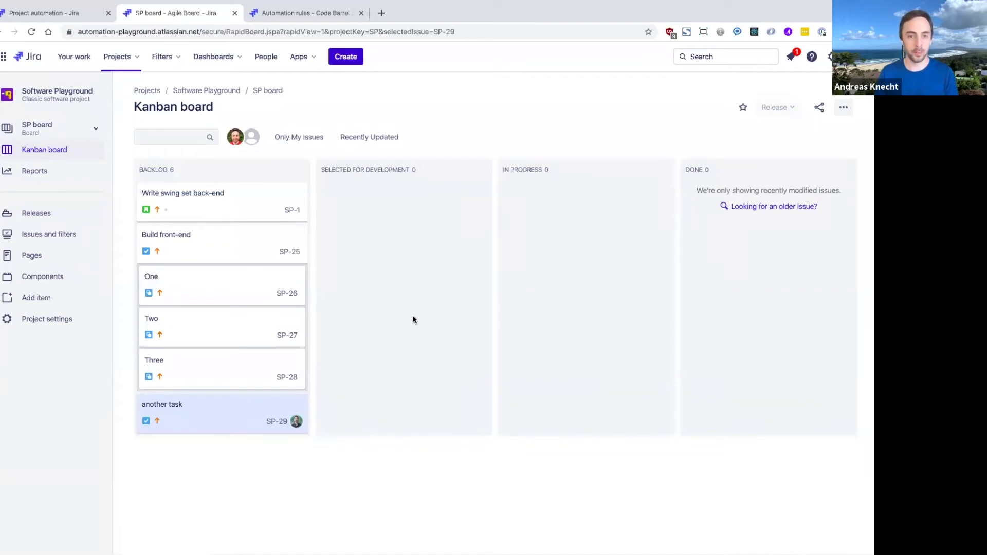
Create an Epic issue with Epic Name and summary 'Epic', added as SP-30
key(c)
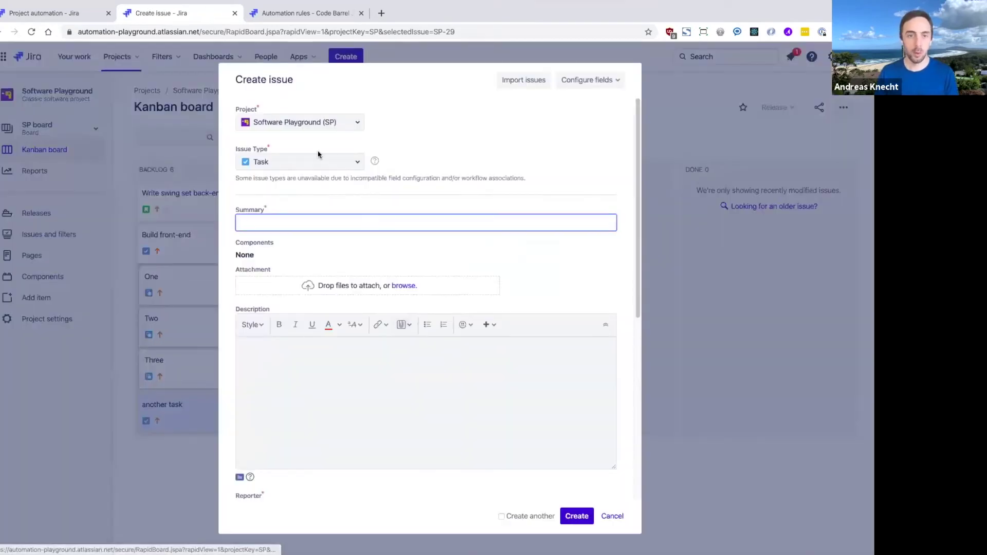
click(315, 159)
click(302, 221)
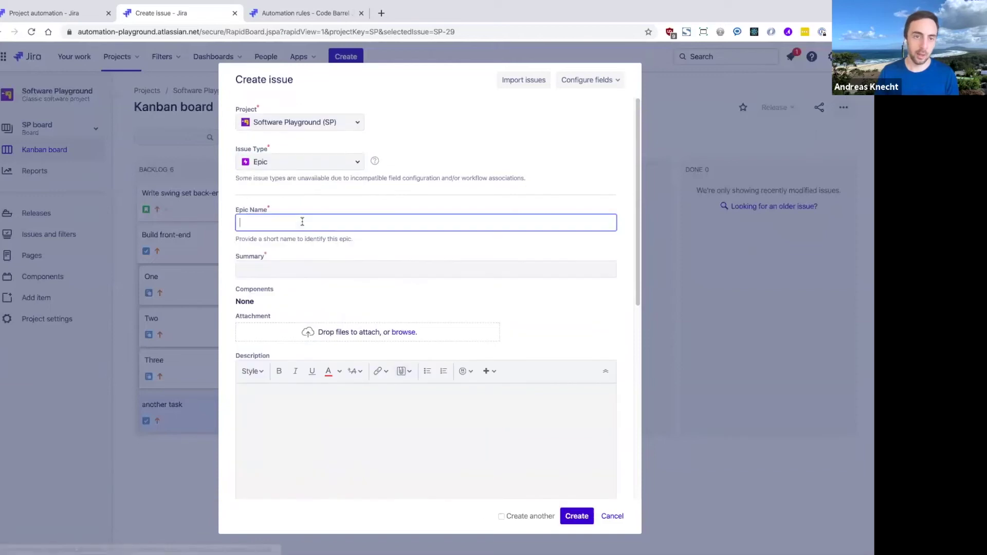
text(Epic)
key(Tab)
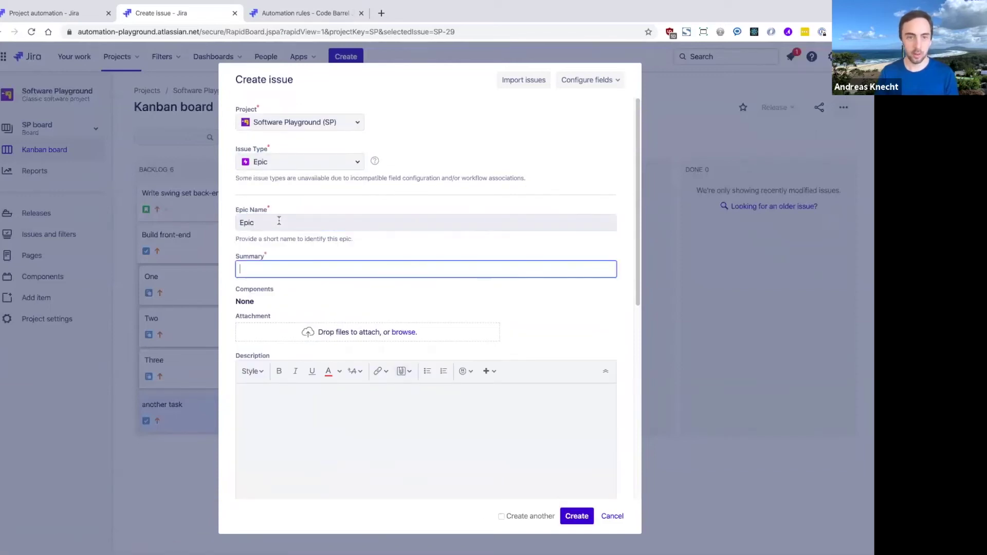
text(Epic)
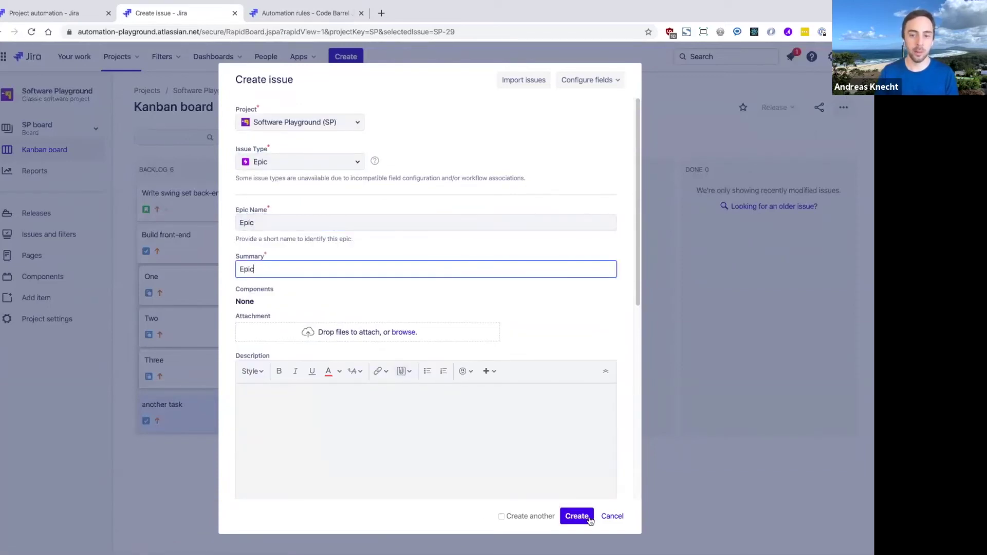
click(589, 517)
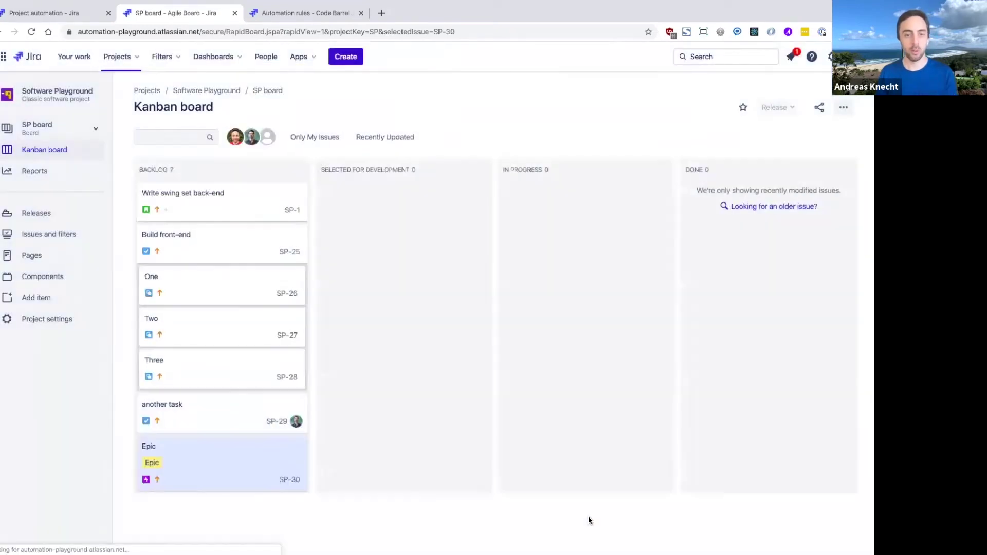
click(57, 14)
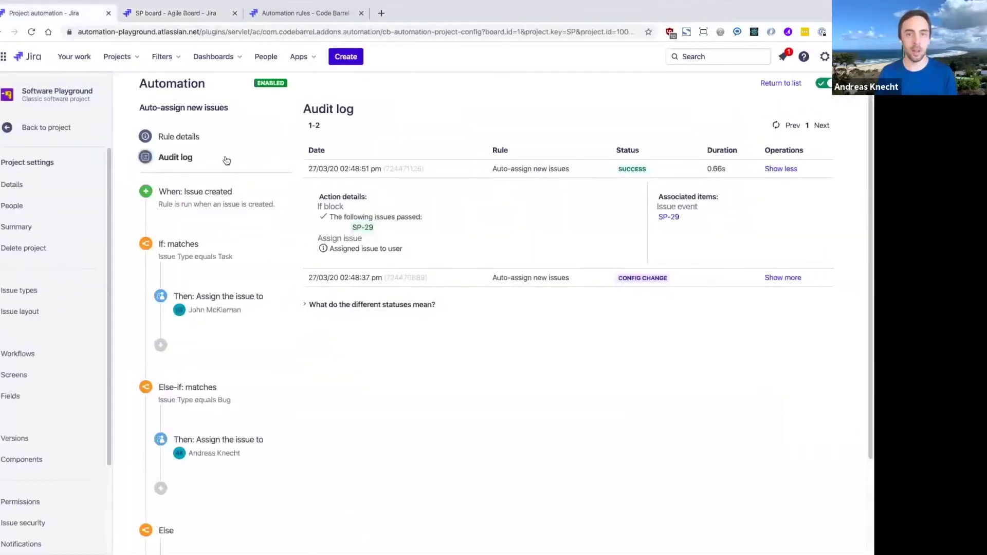
click(777, 124)
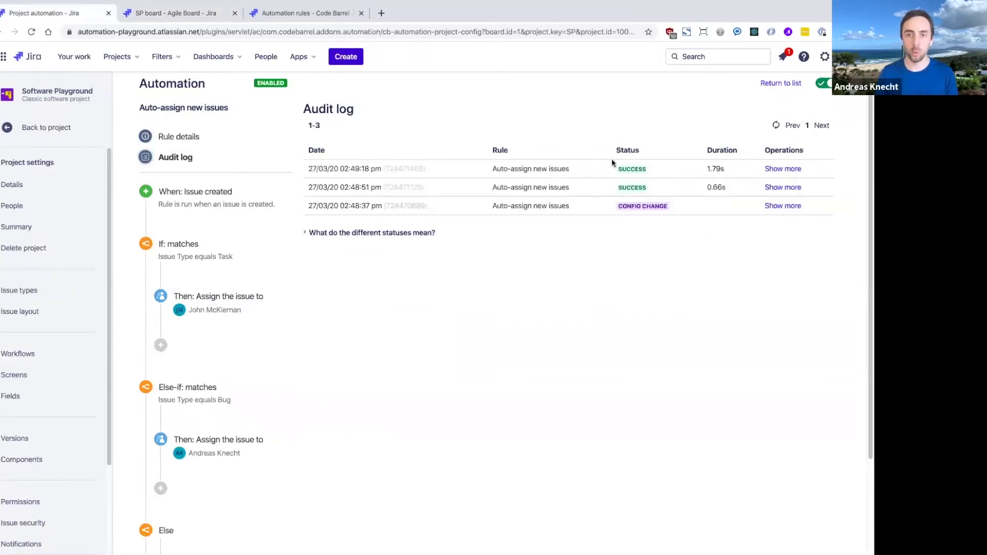
click(782, 168)
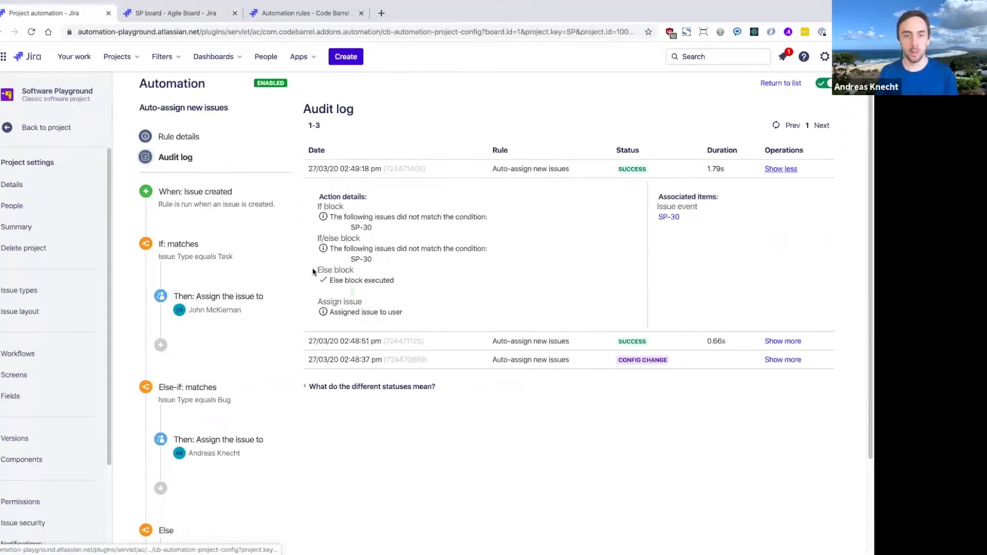
drag(406, 284, 352, 280)
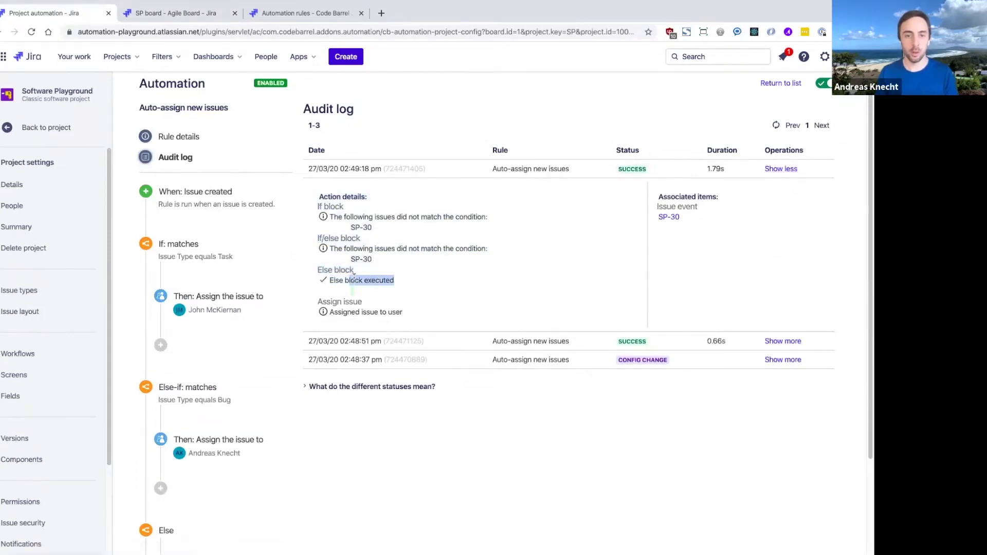
click(458, 310)
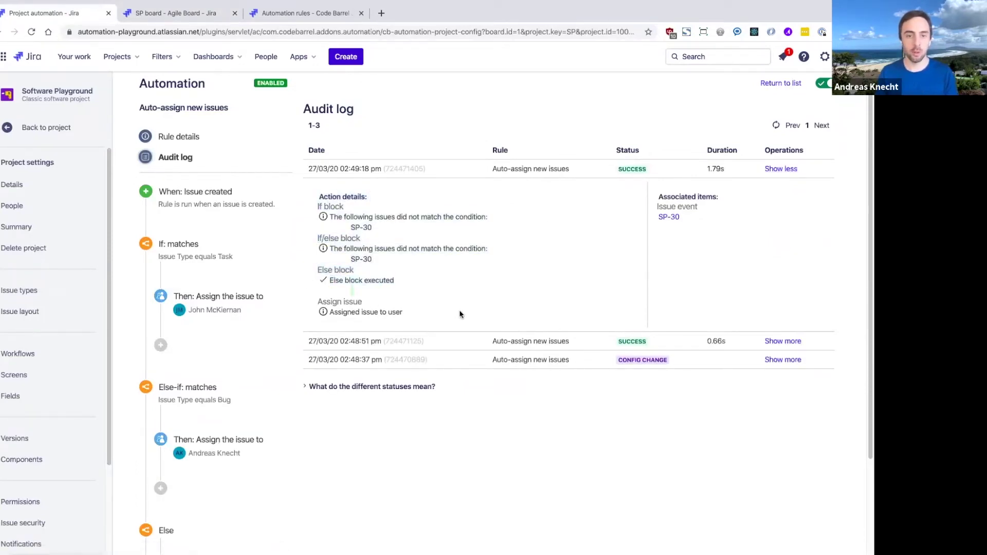
click(209, 13)
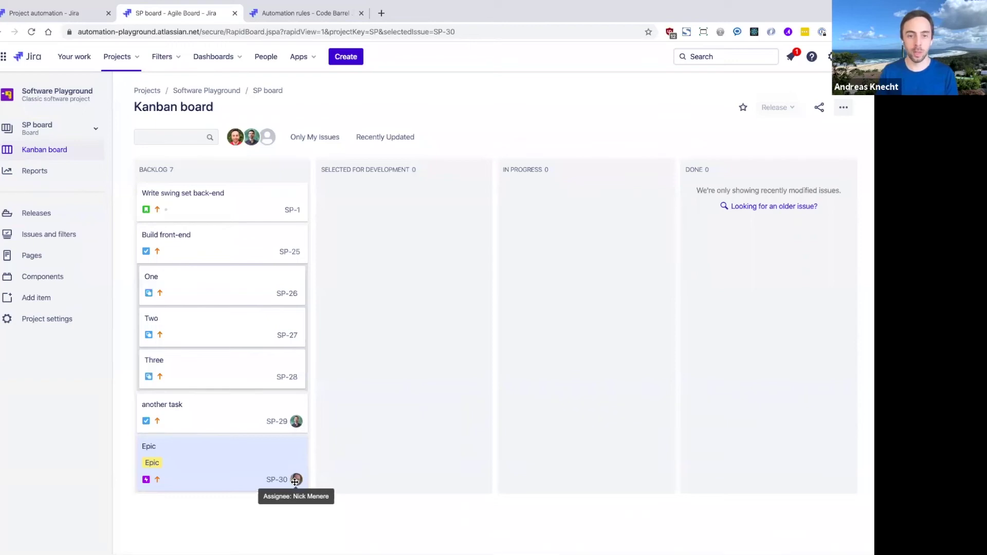
click(85, 20)
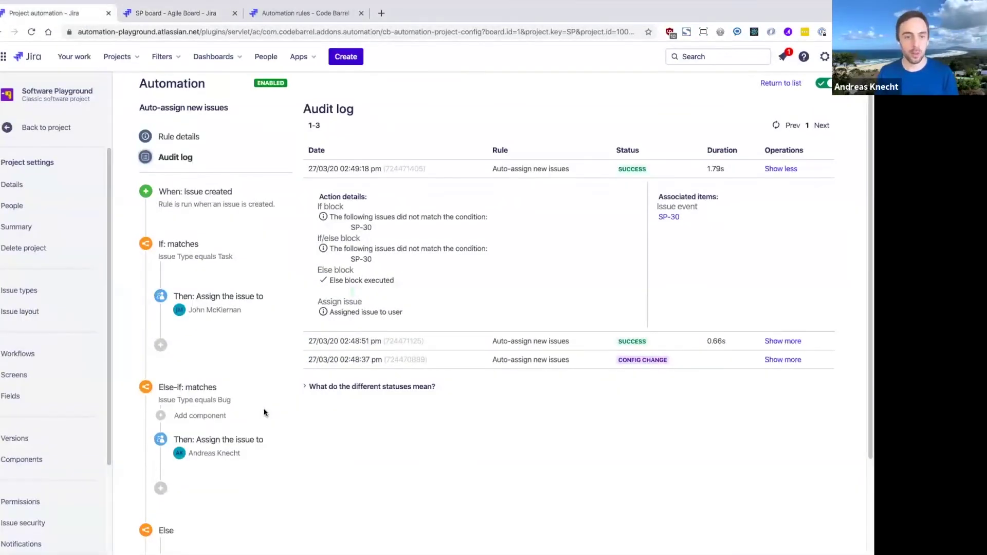
scroll(264, 413, down, 3)
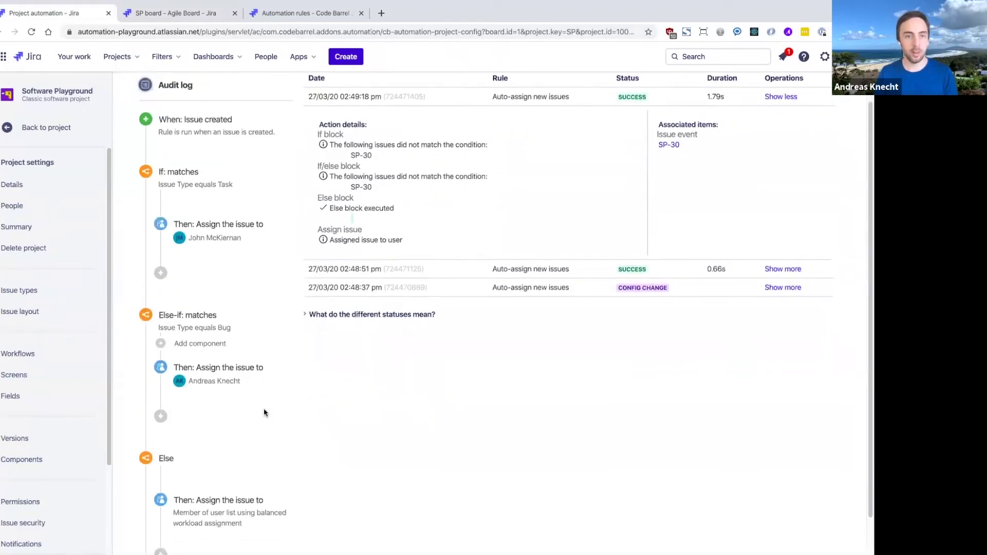
scroll(265, 413, down, 1)
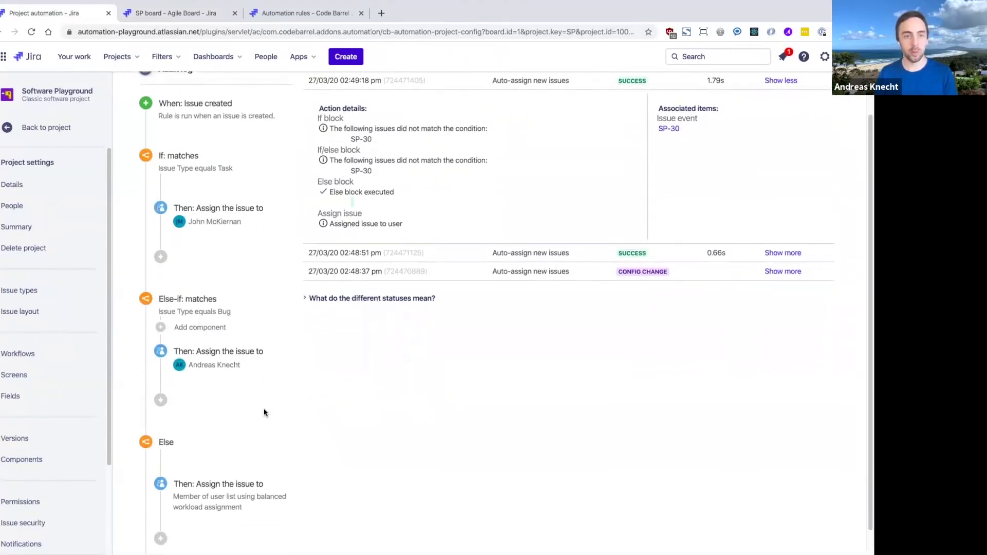
scroll(265, 413, down, 1)
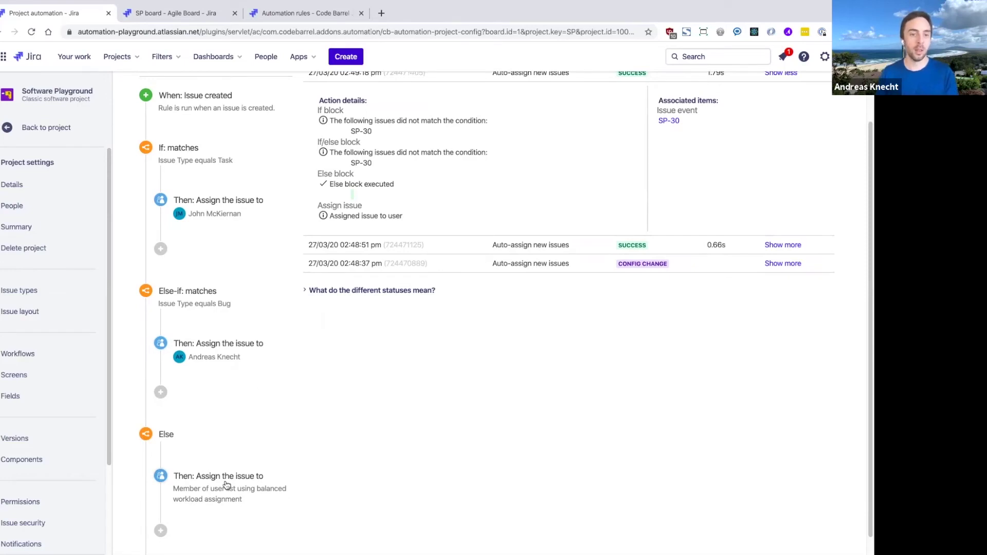
scroll(225, 486, up, 2)
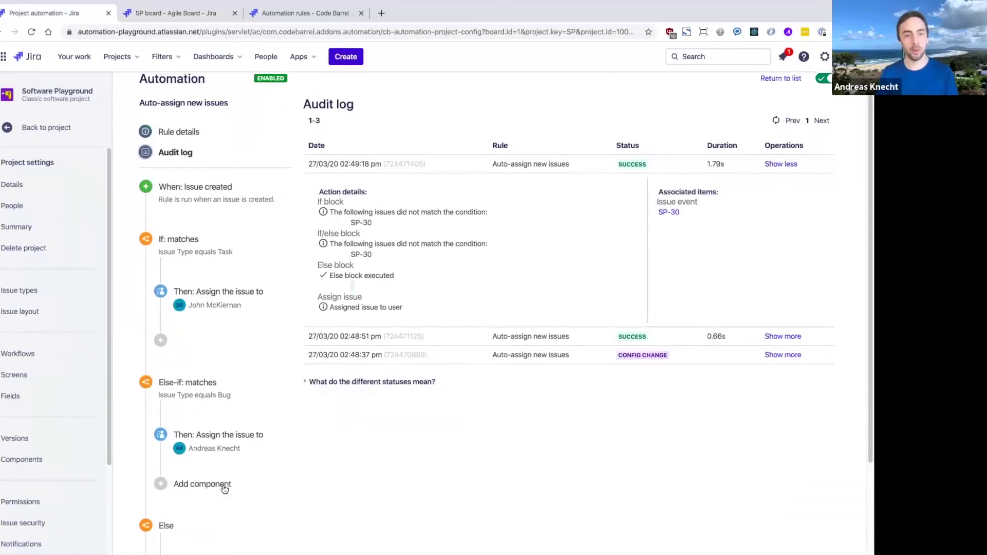
scroll(226, 486, down, 2)
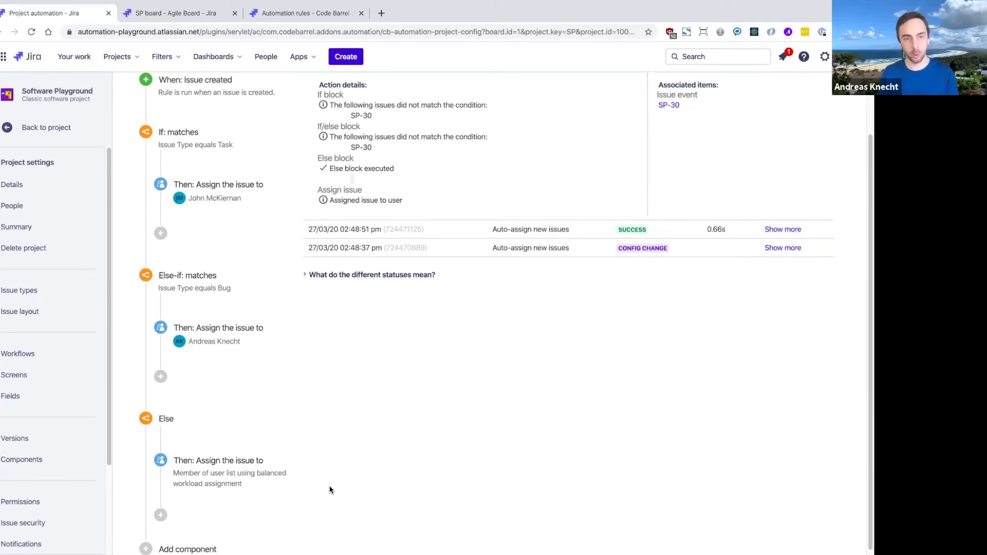
scroll(329, 488, up, 2)
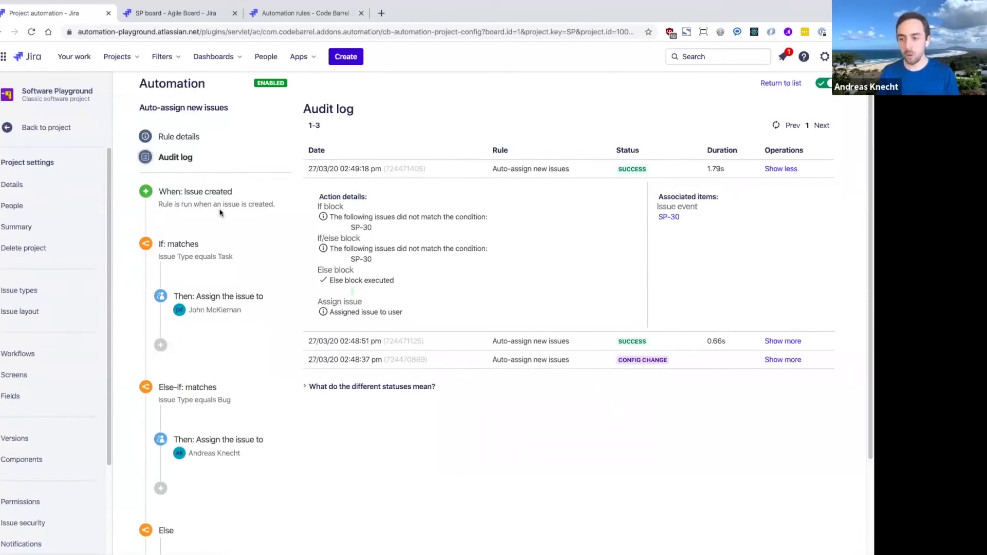
Show the rule's details and select its Software Playground (SP) scope value
click(188, 140)
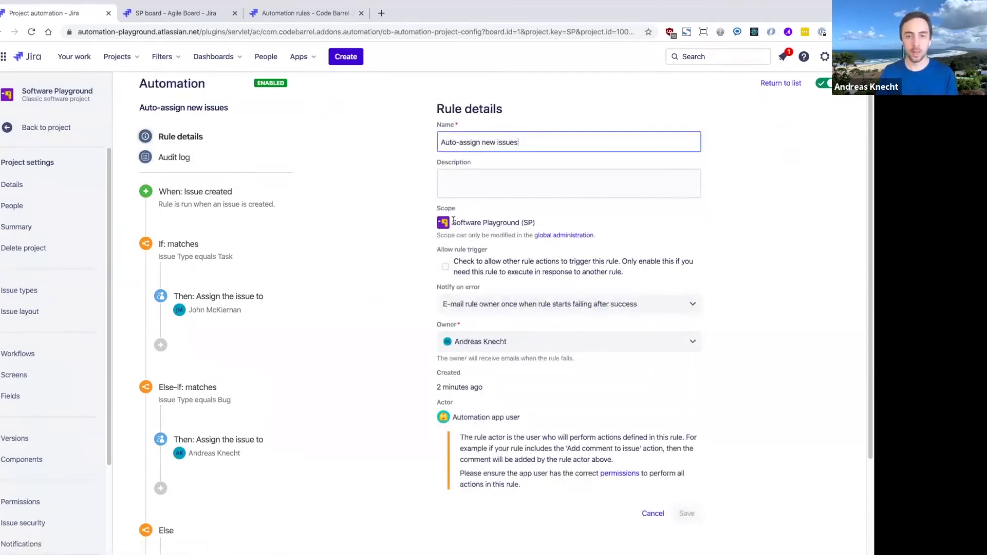
click(488, 221)
triple_click(489, 220)
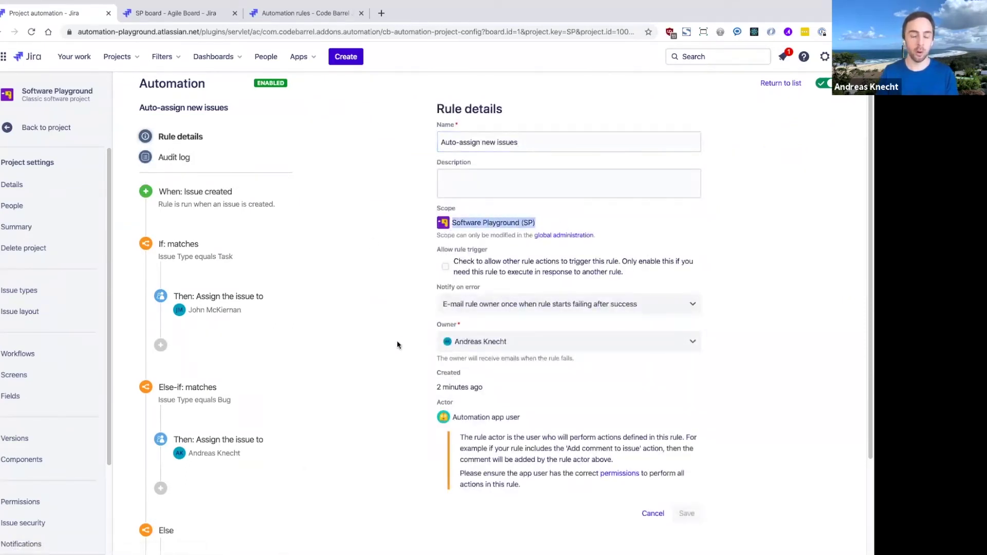
Open the global automation administration in a new background tab
mouse_move(230, 366)
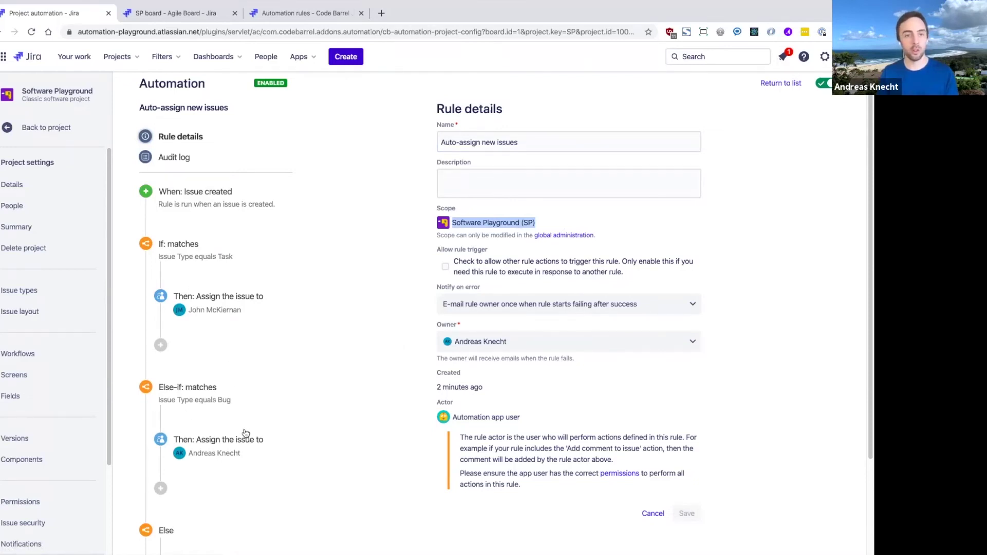
scroll(242, 440, down, 2)
scroll(242, 443, down, 1)
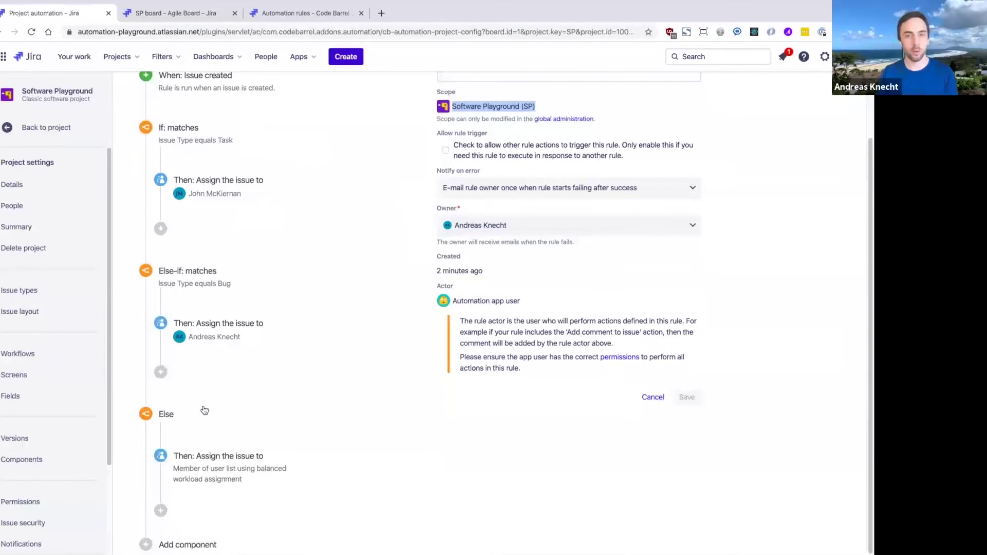
scroll(205, 410, up, 3)
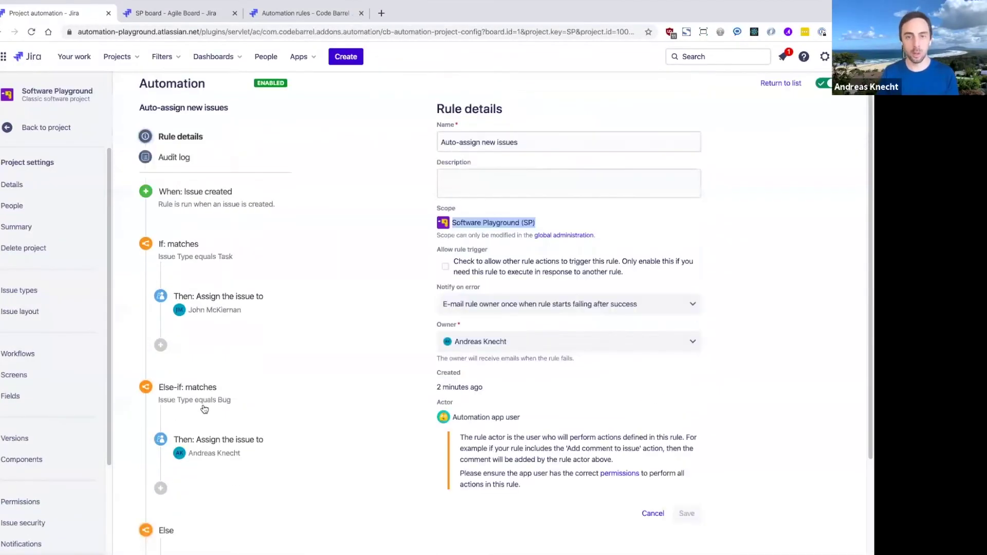
mouse_move(202, 413)
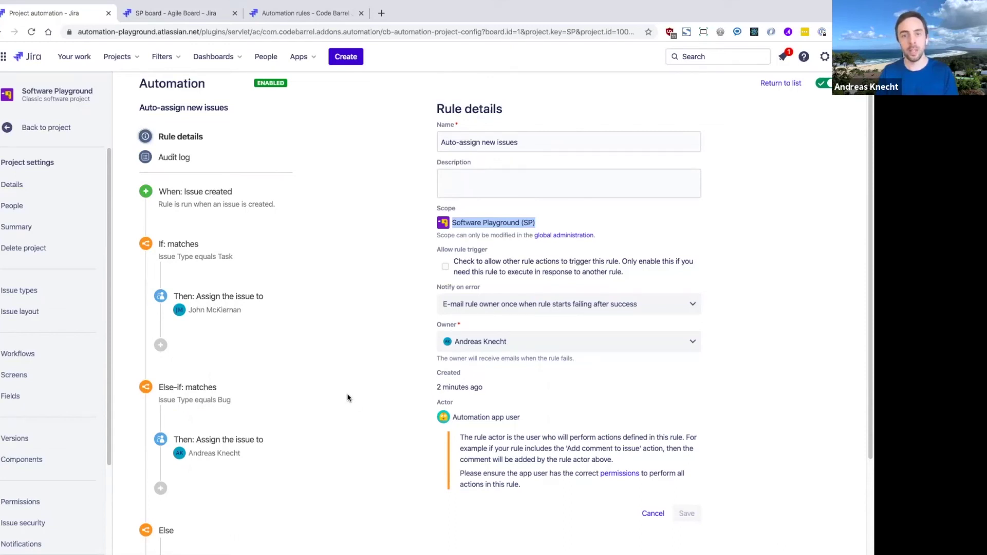
middle_click(570, 236)
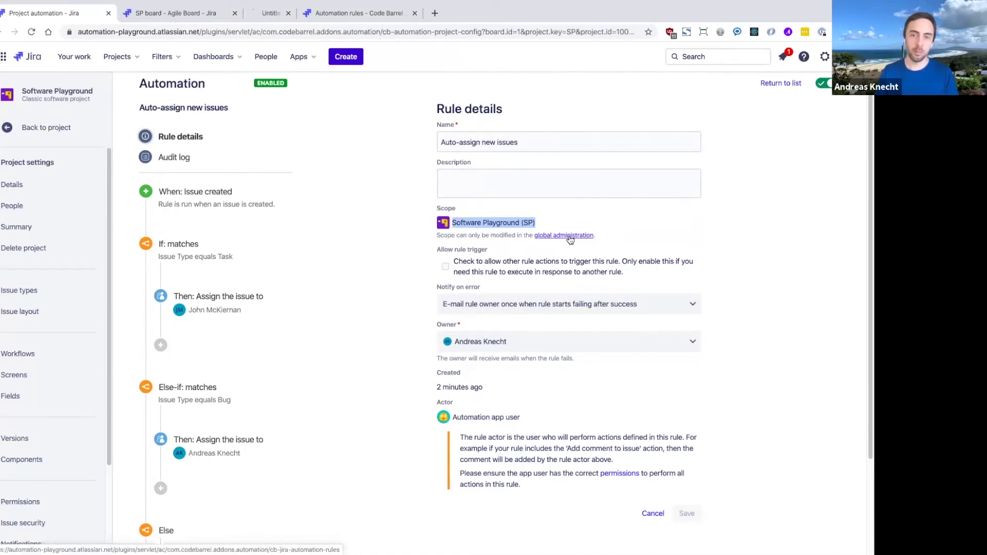
On the global automation rules page, open the Auto-assign new issues rule's details
click(285, 16)
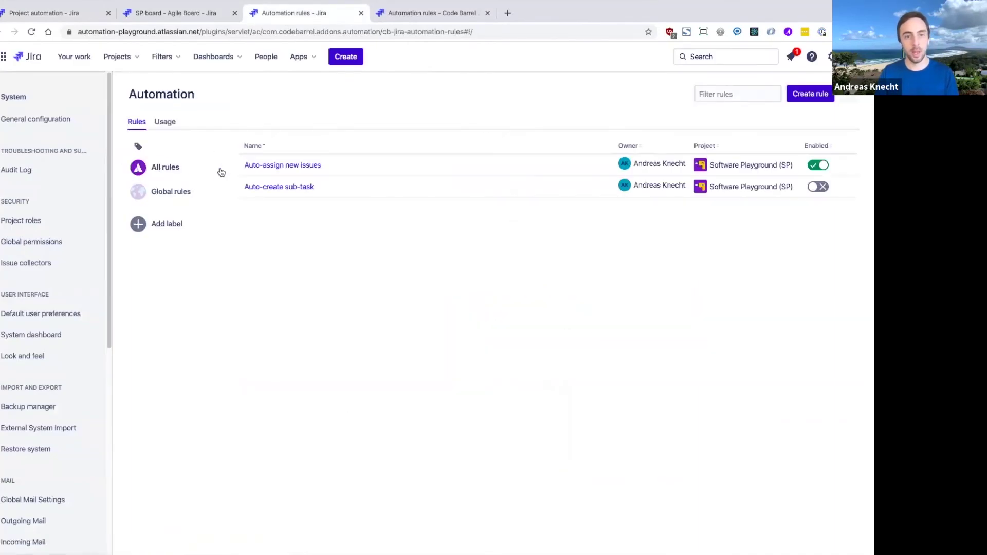
click(302, 165)
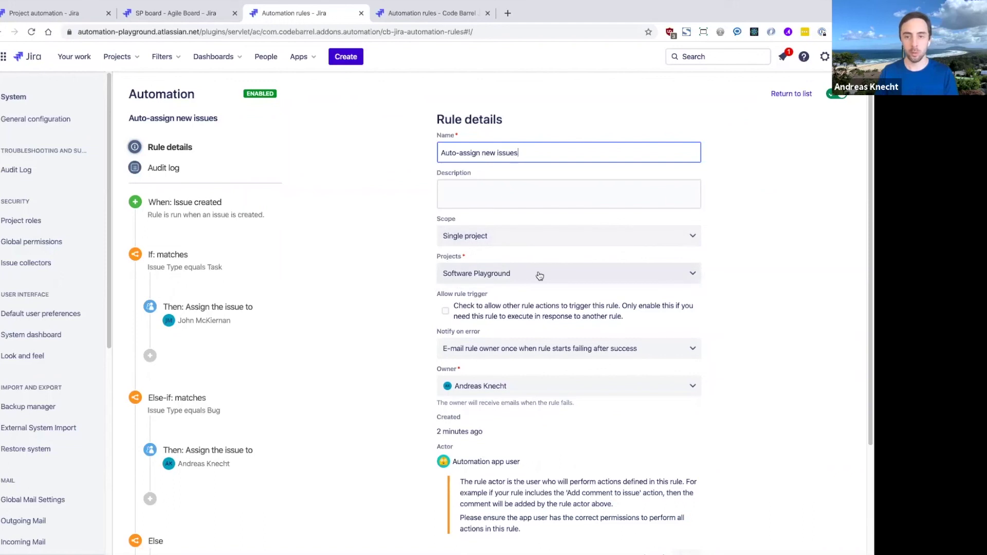
Try scoping the rule to All projects, then to Software Playground and Servicedesk Playground
click(549, 237)
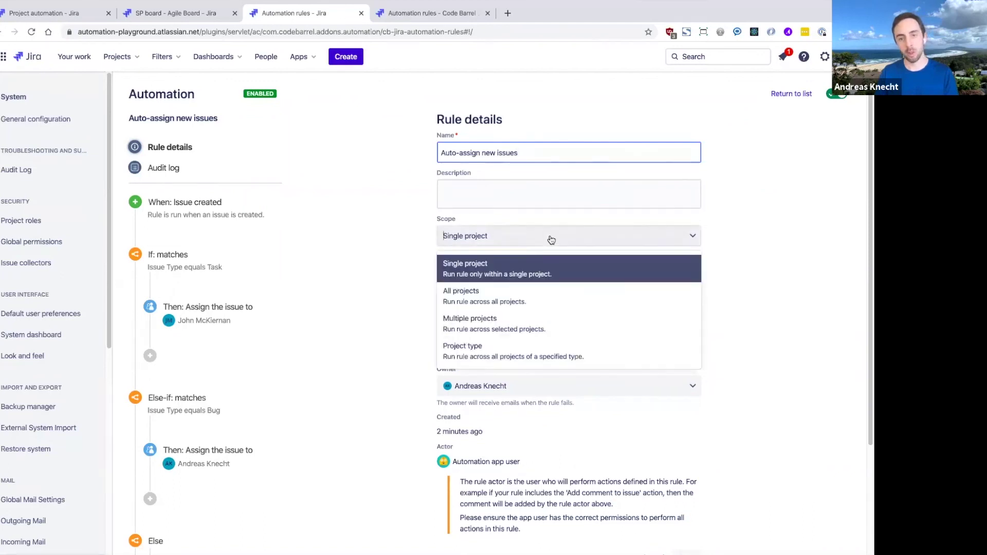
click(537, 304)
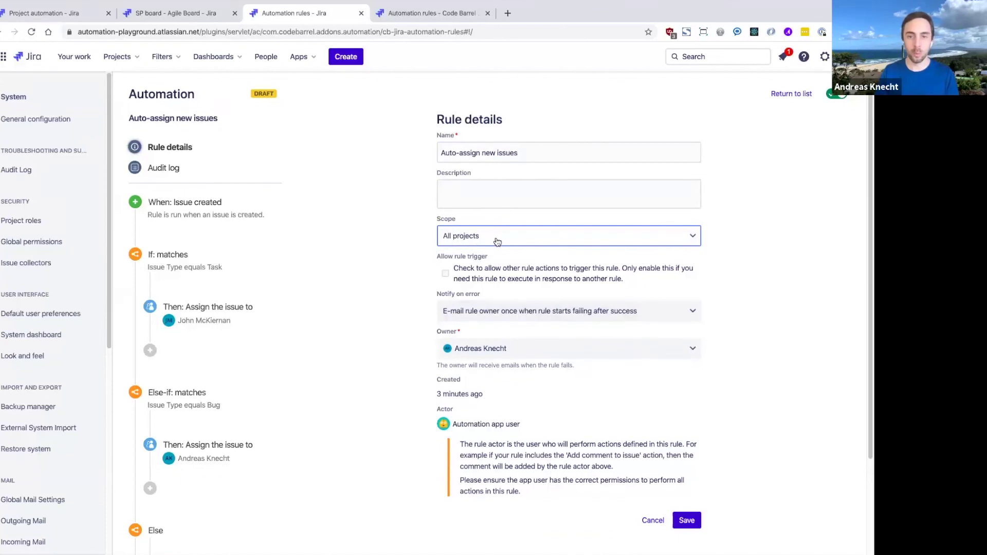
click(496, 241)
click(502, 323)
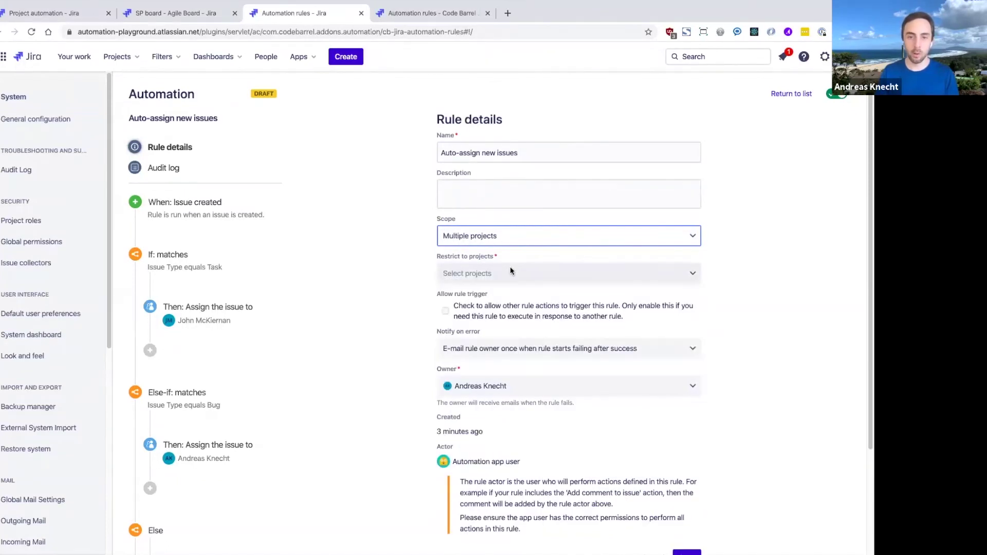
click(511, 265)
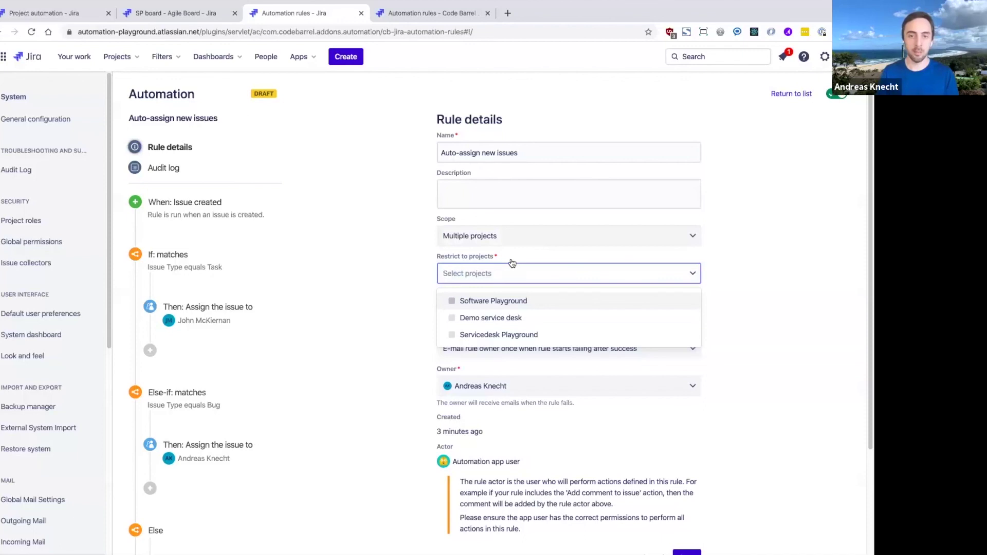
key(Return)
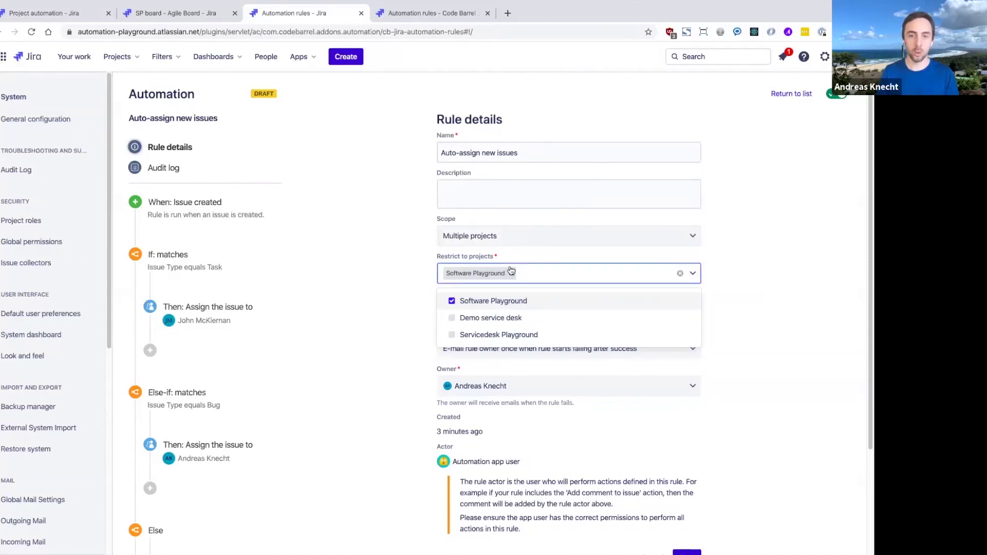
click(496, 337)
click(360, 282)
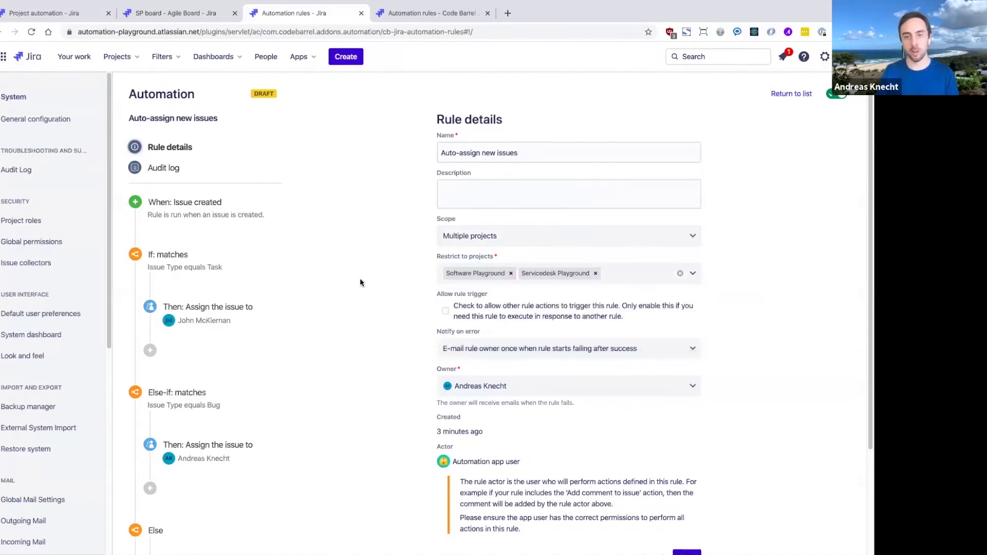
Scope the rule by project type, switching from Software to Service Desk
click(496, 235)
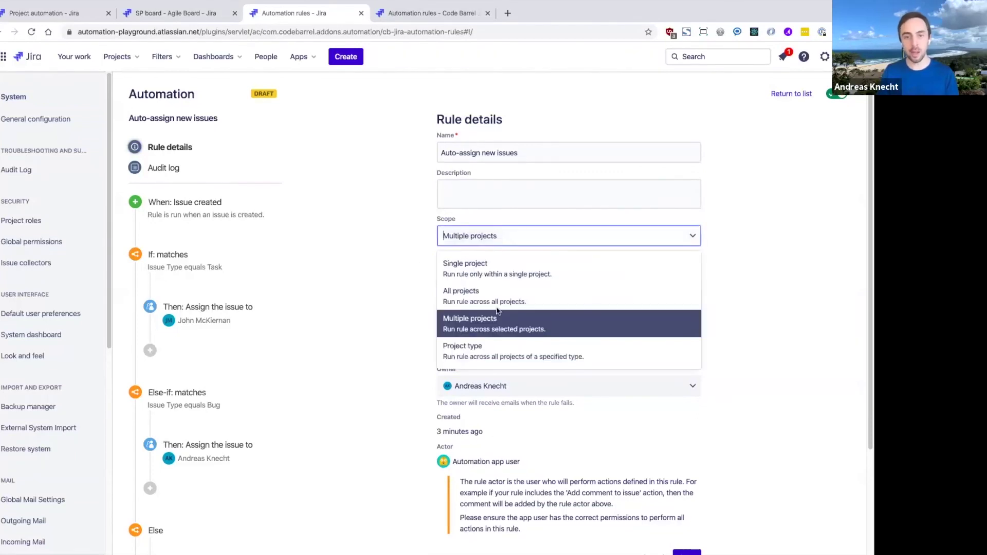
click(497, 344)
click(505, 276)
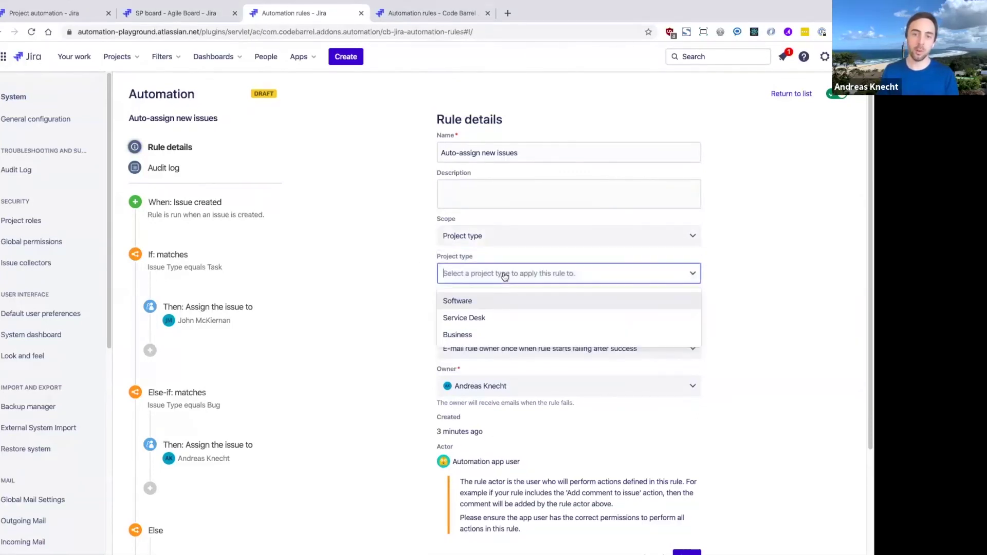
click(494, 302)
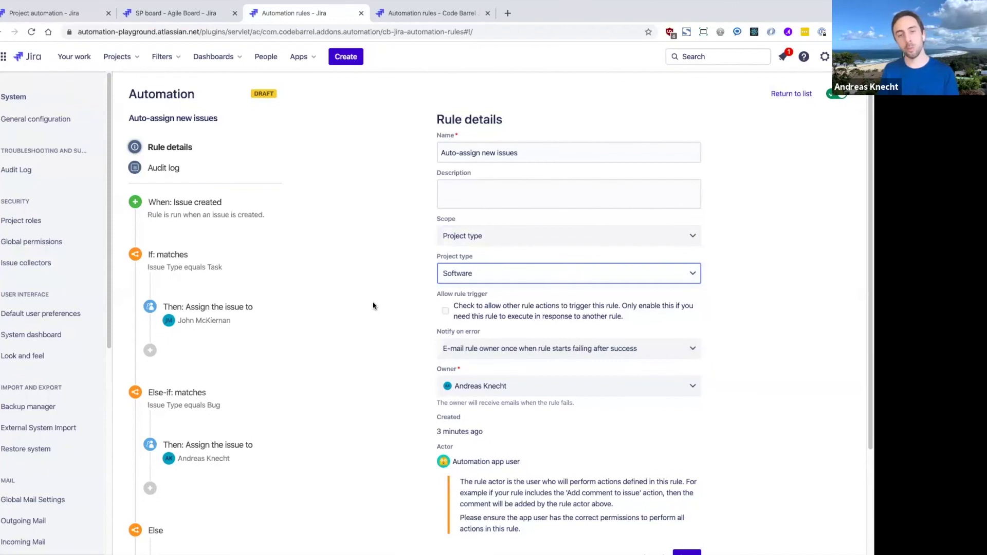
click(483, 277)
click(475, 317)
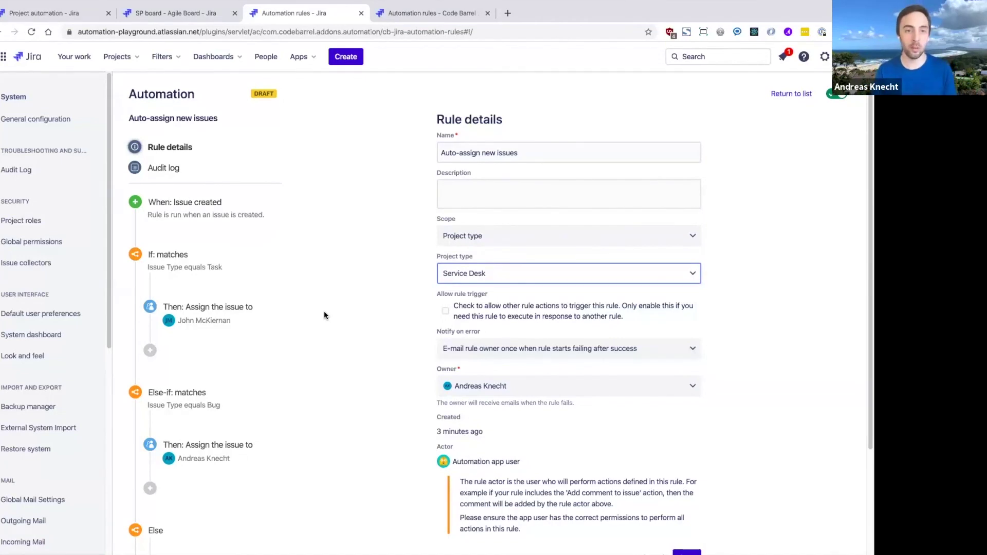
scroll(216, 464, down, 3)
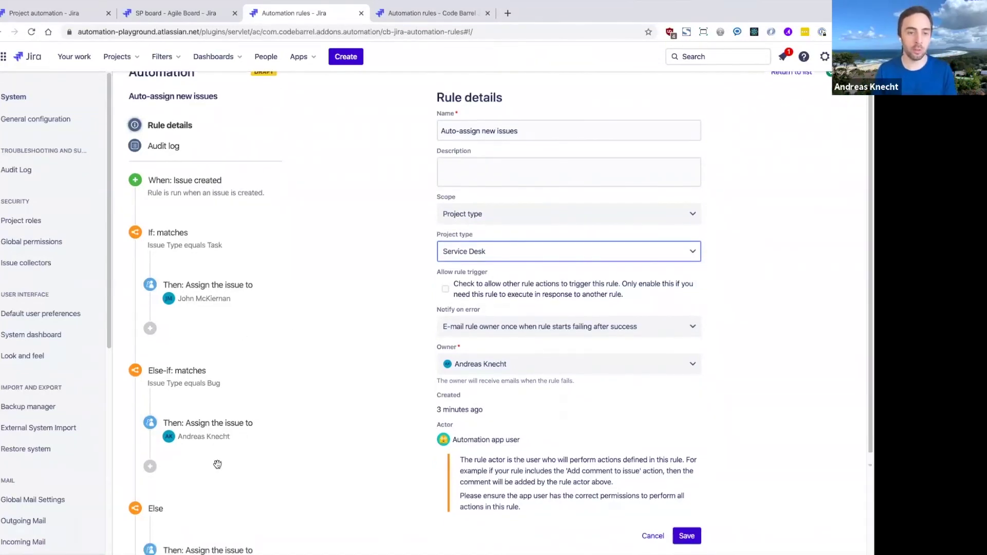
scroll(217, 464, up, 3)
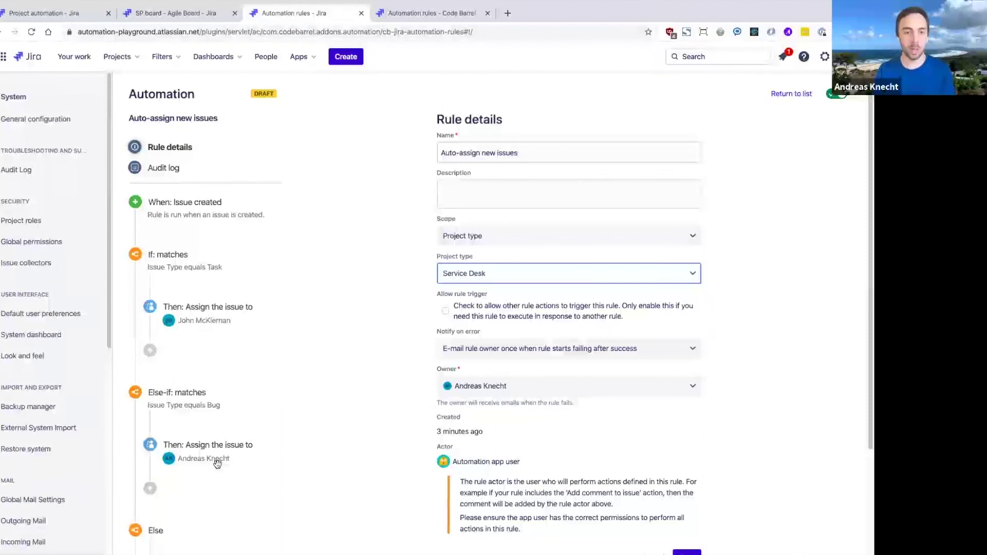